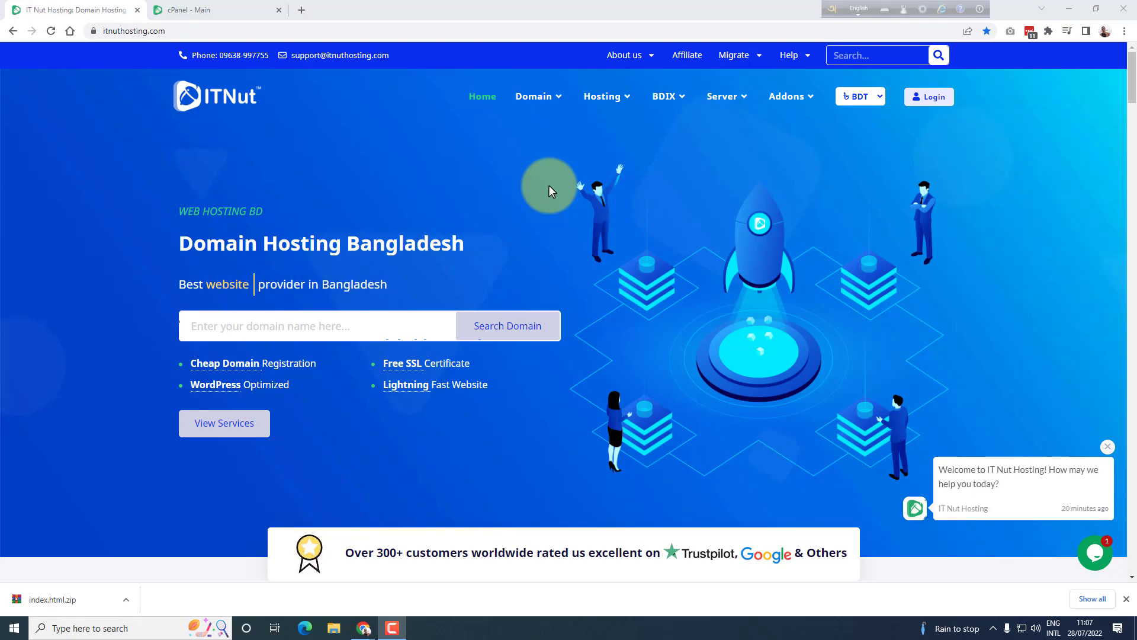
# - Switch to the cPanel main page and open its File Manager
pyautogui.click(219, 11)
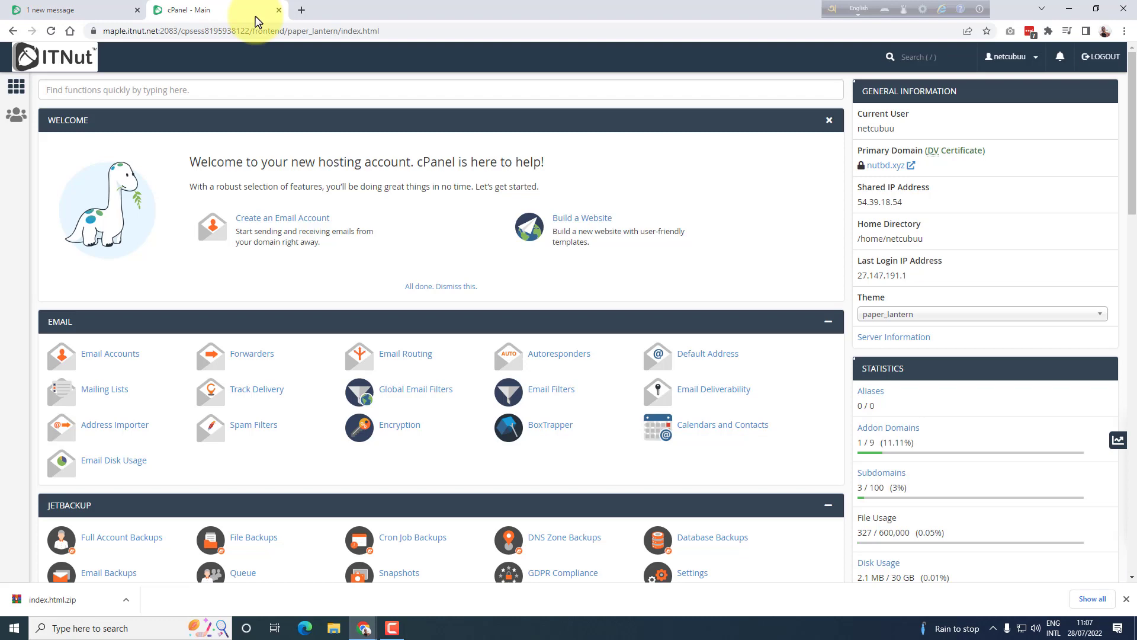
pyautogui.scroll(-7, 267, 279)
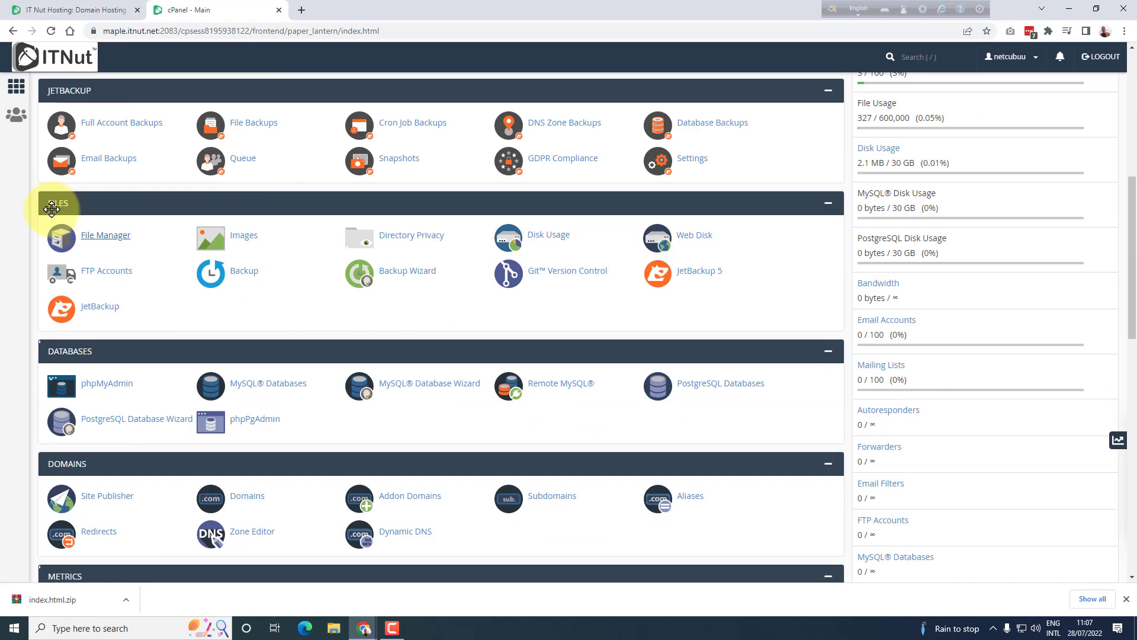
pyautogui.click(84, 240)
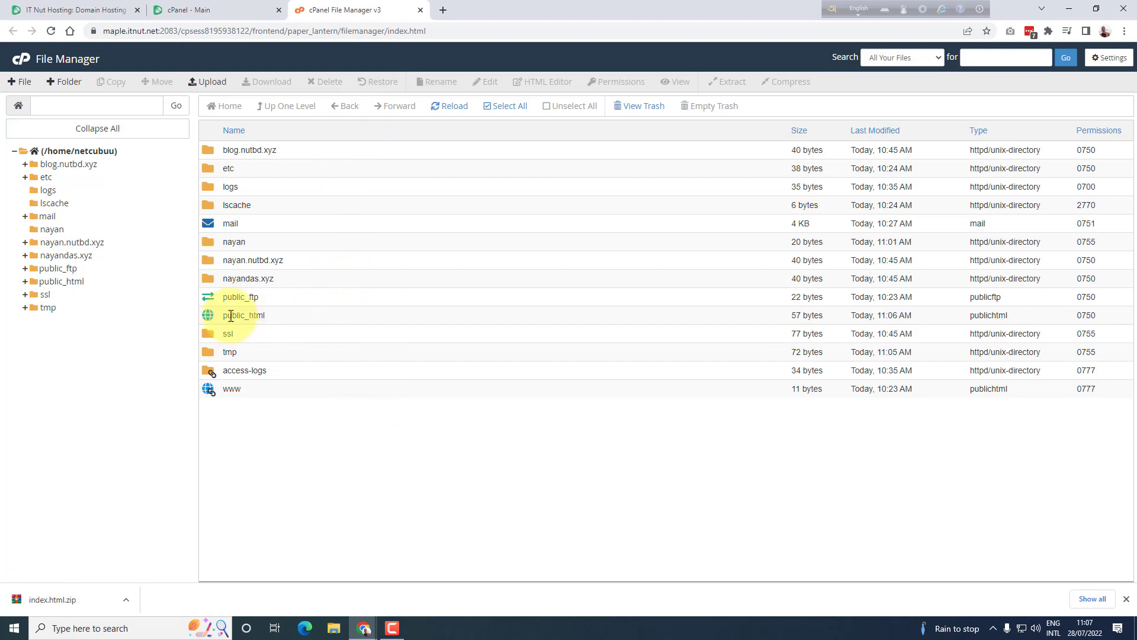
# - Compare the public_html, nayan.nutbd.xyz and nayandas.xyz folders in the home directory with the primary domain in cPanel's general information
pyautogui.click(302, 323)
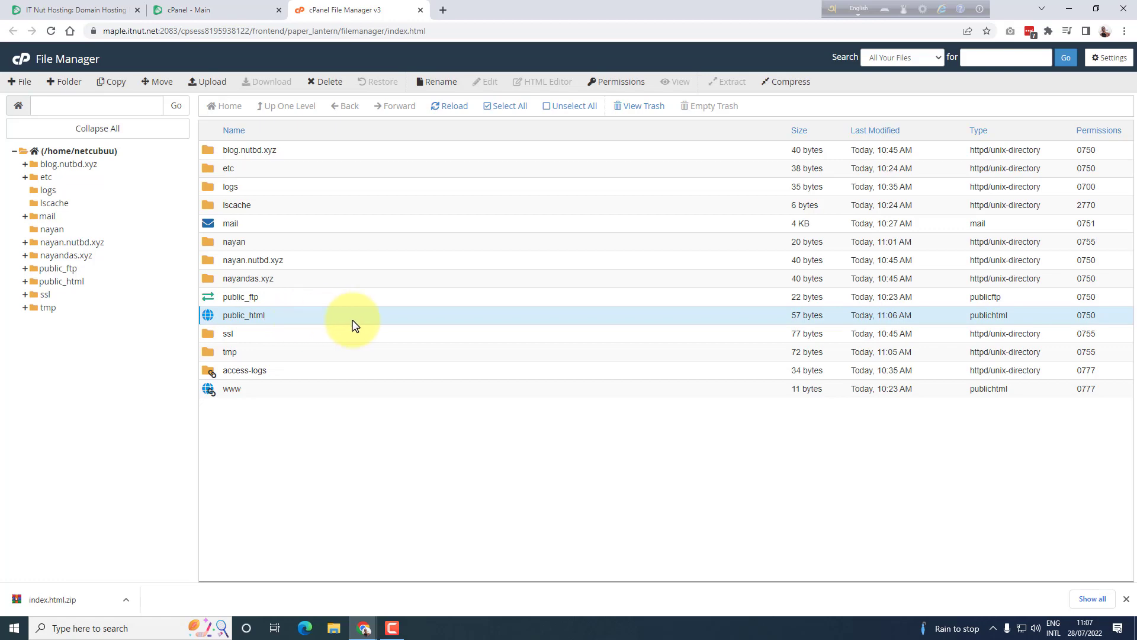
pyautogui.click(191, 10)
pyautogui.scroll(7, 980, 170)
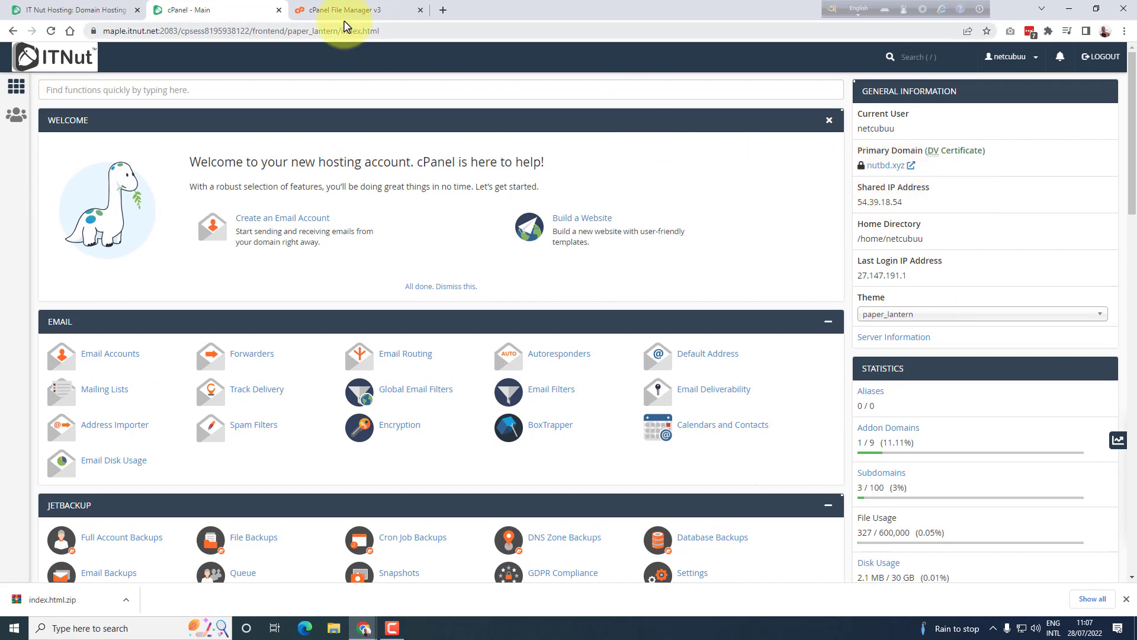
pyautogui.click(332, 10)
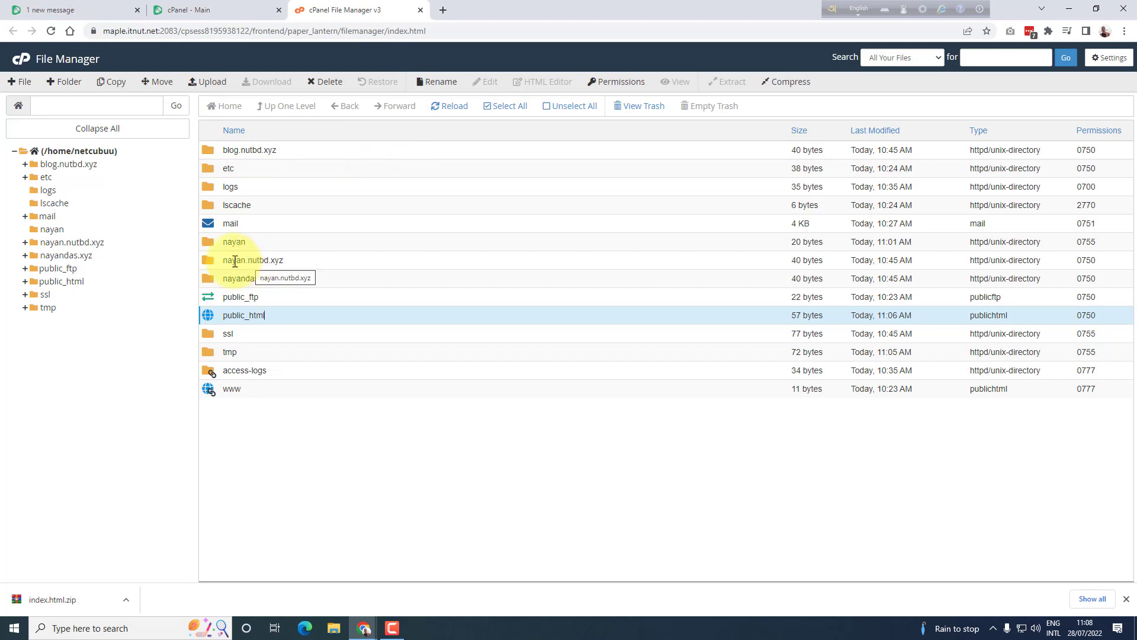
pyautogui.click(320, 264)
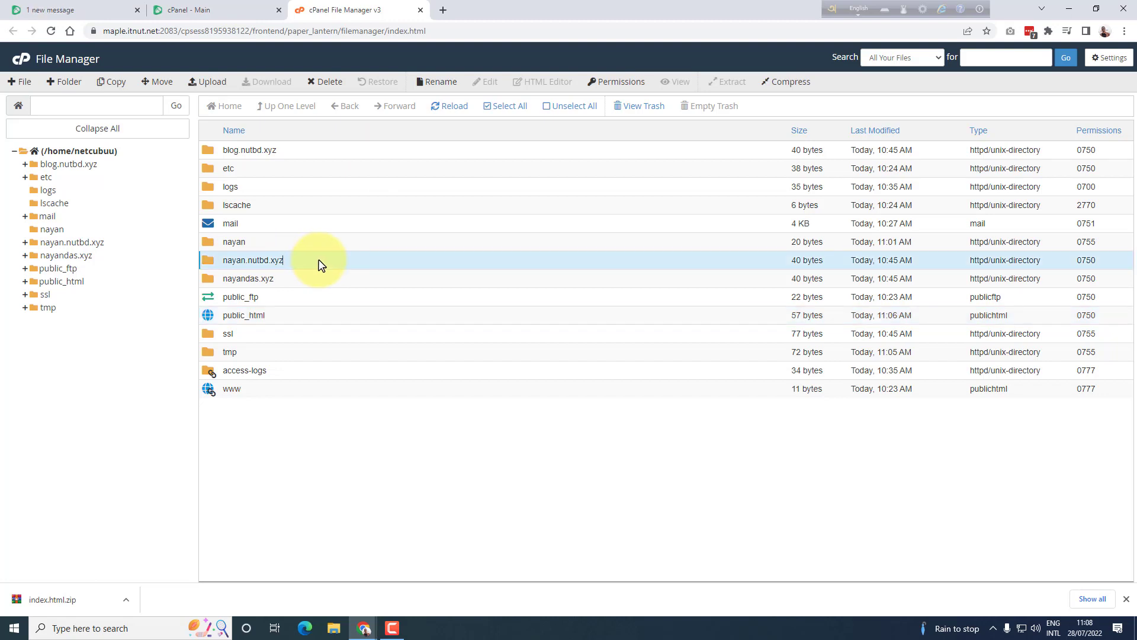
pyautogui.click(278, 281)
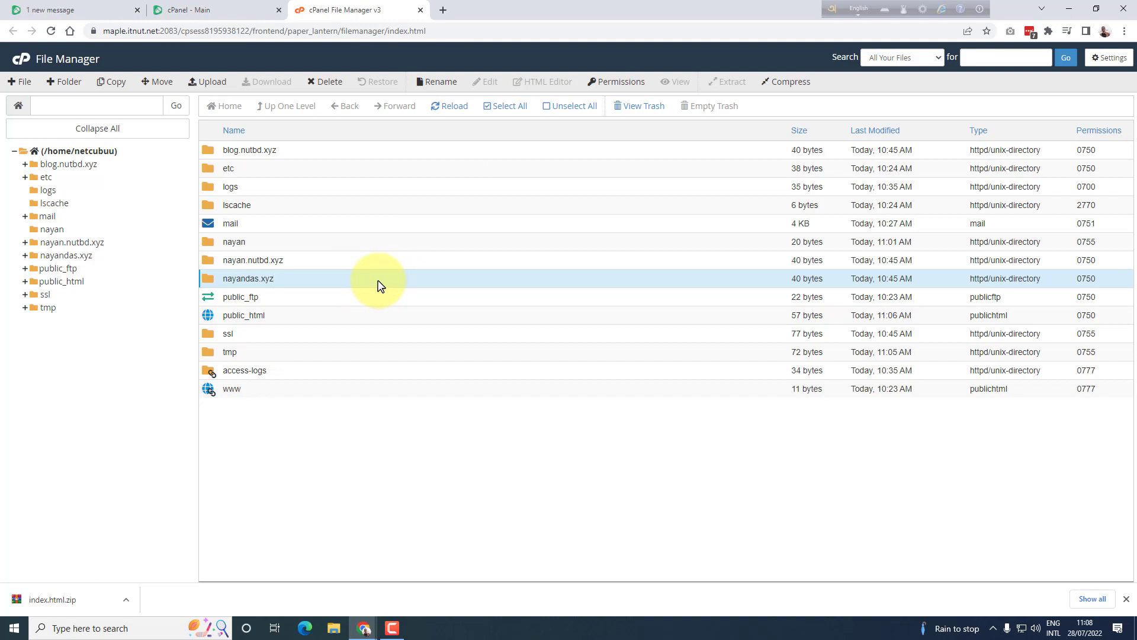
pyautogui.click(228, 10)
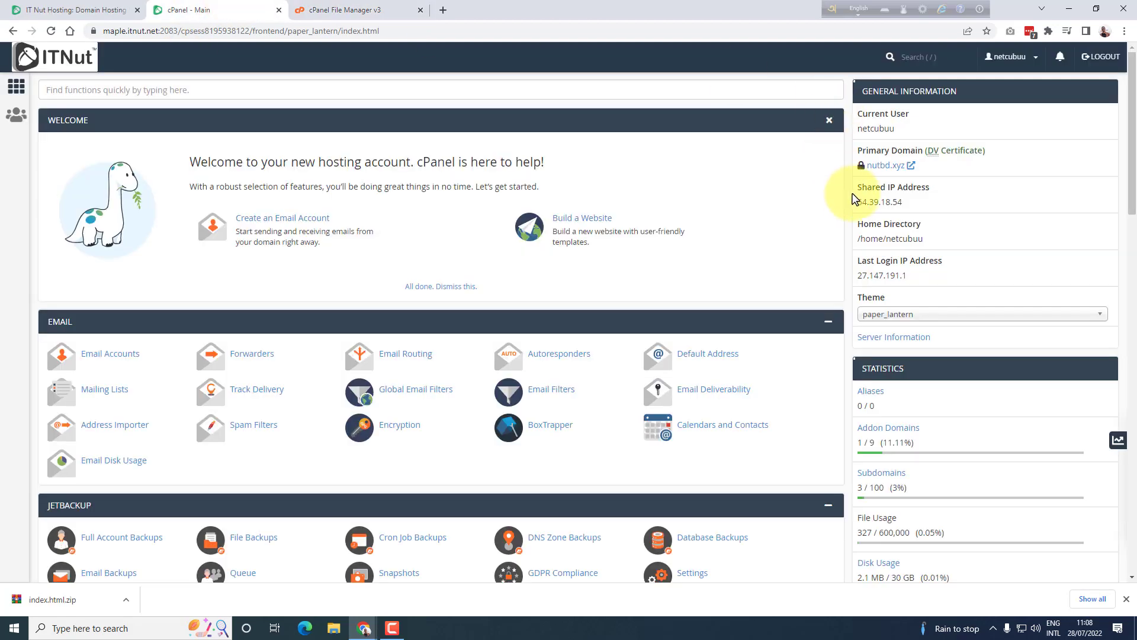
pyautogui.click(393, 10)
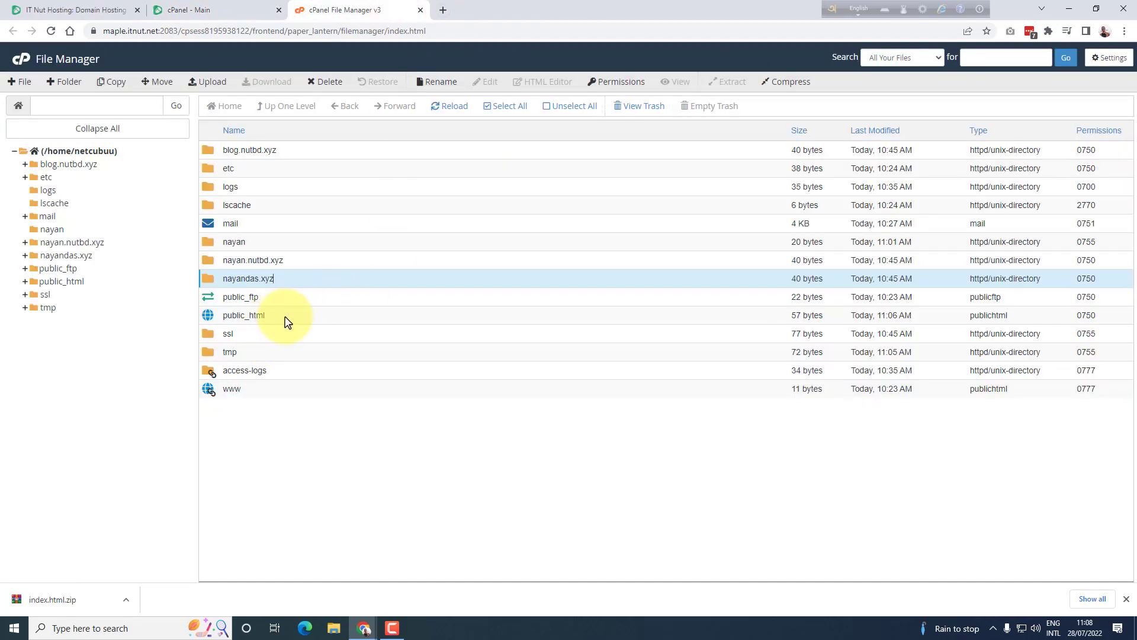
pyautogui.click(318, 320)
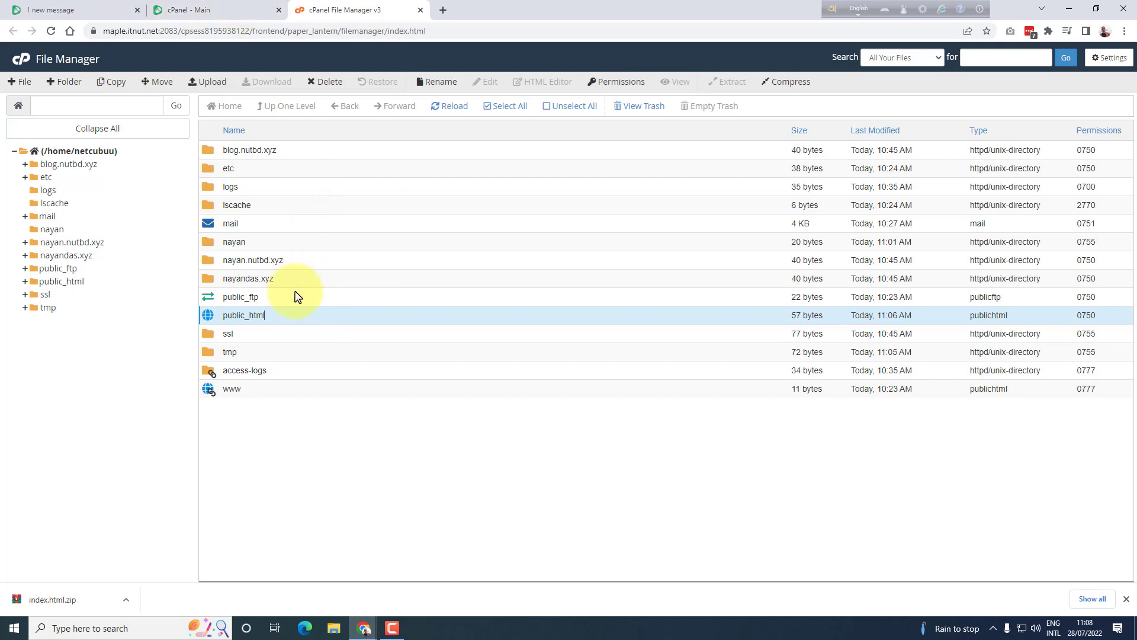
pyautogui.click(316, 286)
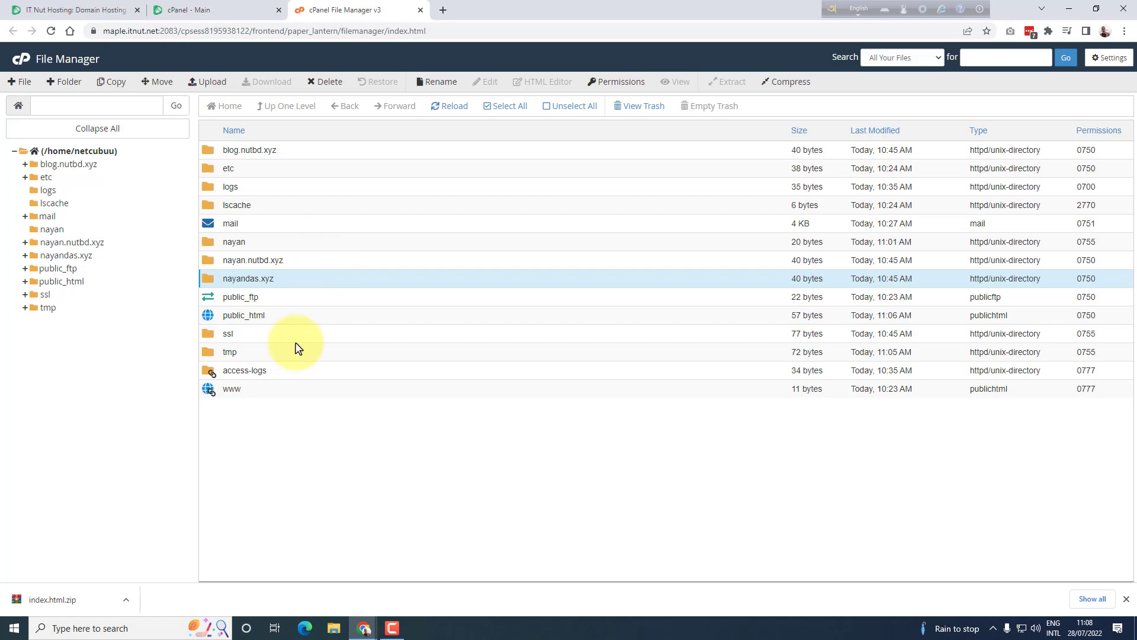
pyautogui.click(190, 10)
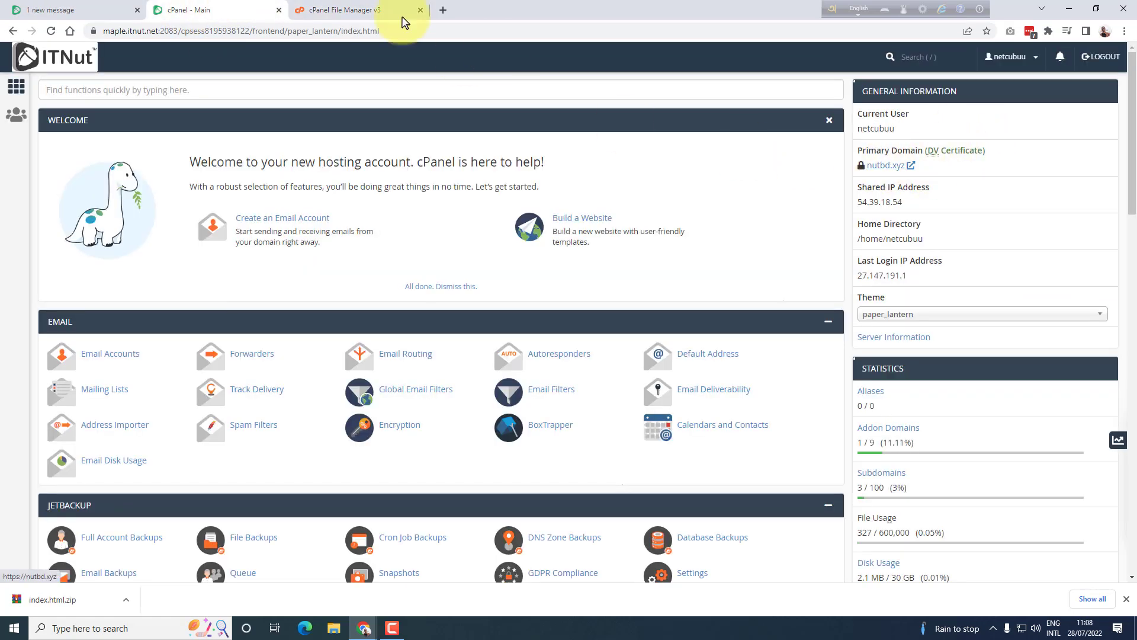
pyautogui.click(351, 11)
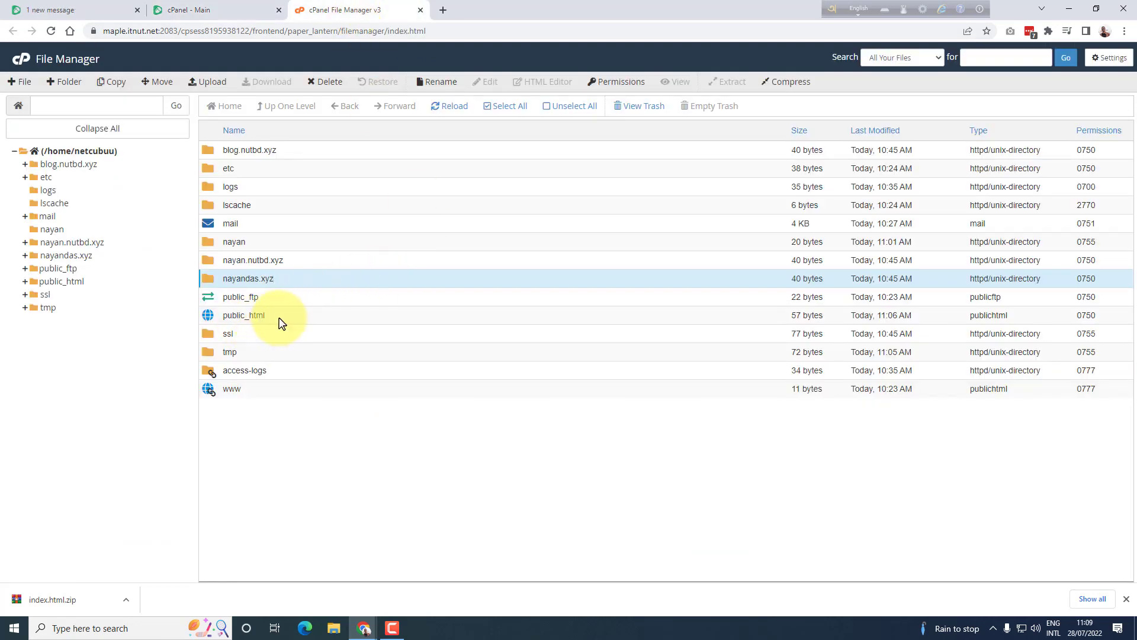
# - Open the public_html folder and create a new file named nayandas in /public_html
pyautogui.doubleClick(304, 317)
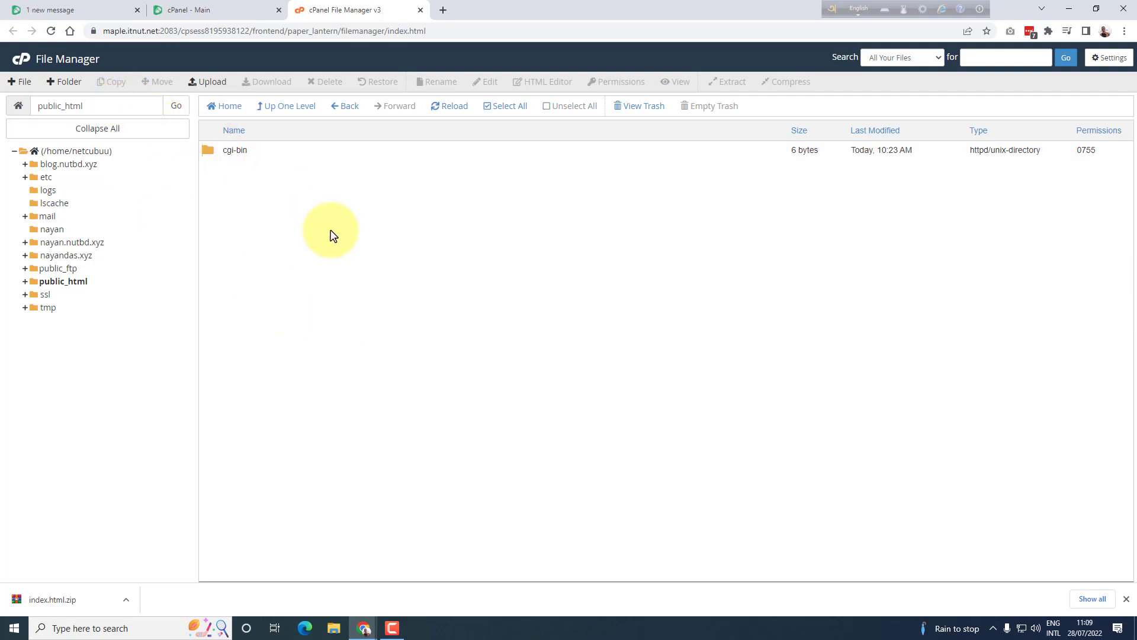
pyautogui.click(12, 88)
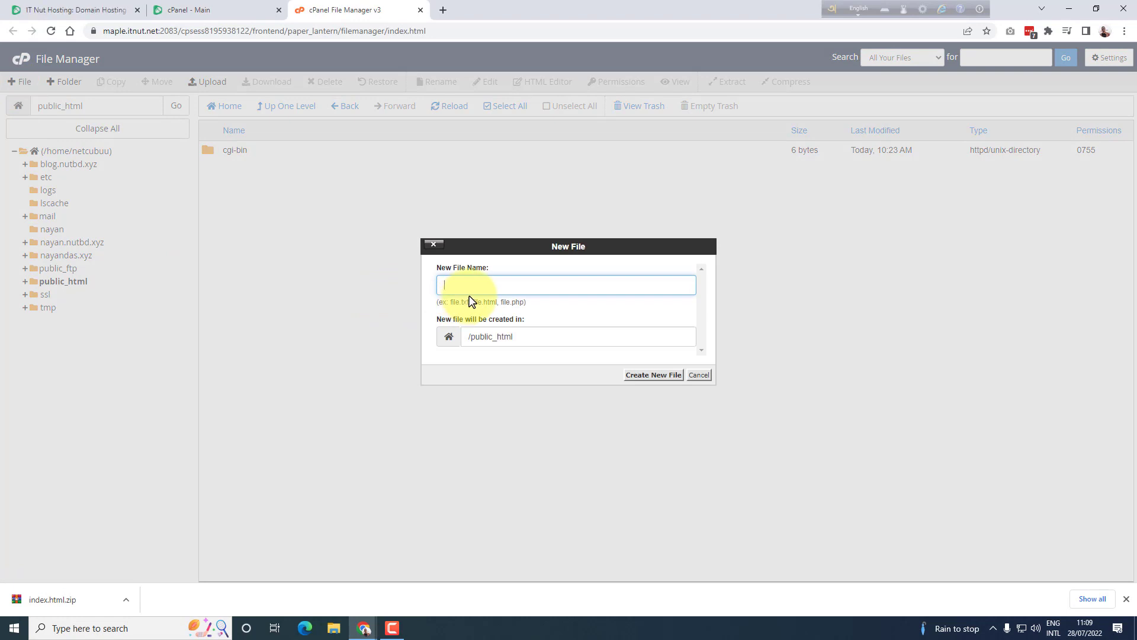
pyautogui.write('nayandas')
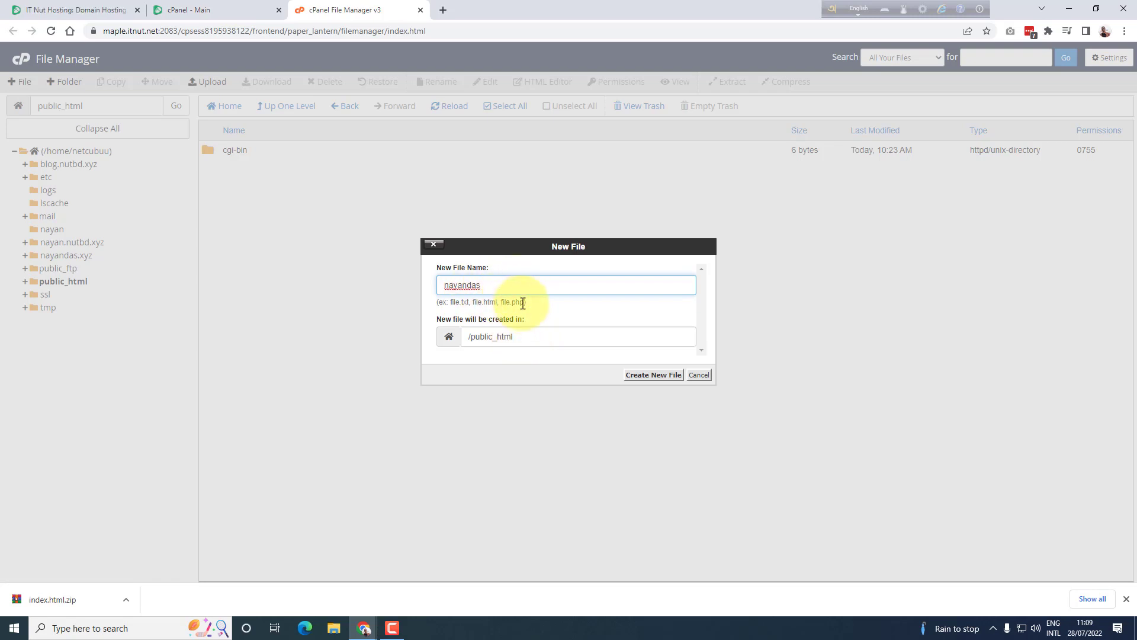
pyautogui.moveTo(520, 337); pyautogui.dragTo(472, 337)
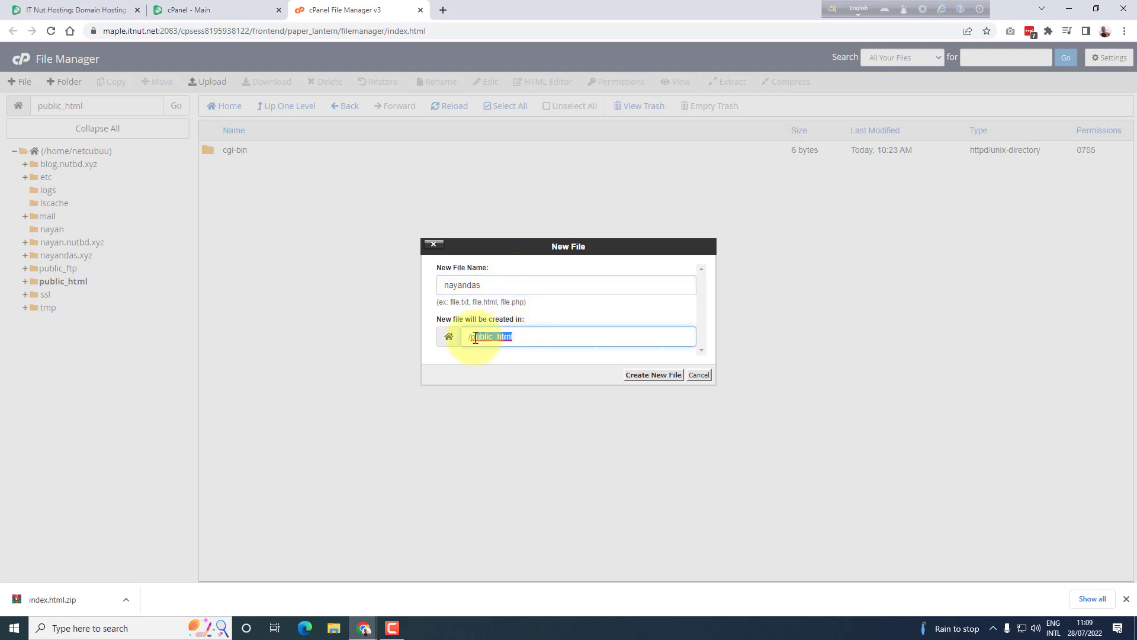
pyautogui.click(467, 340)
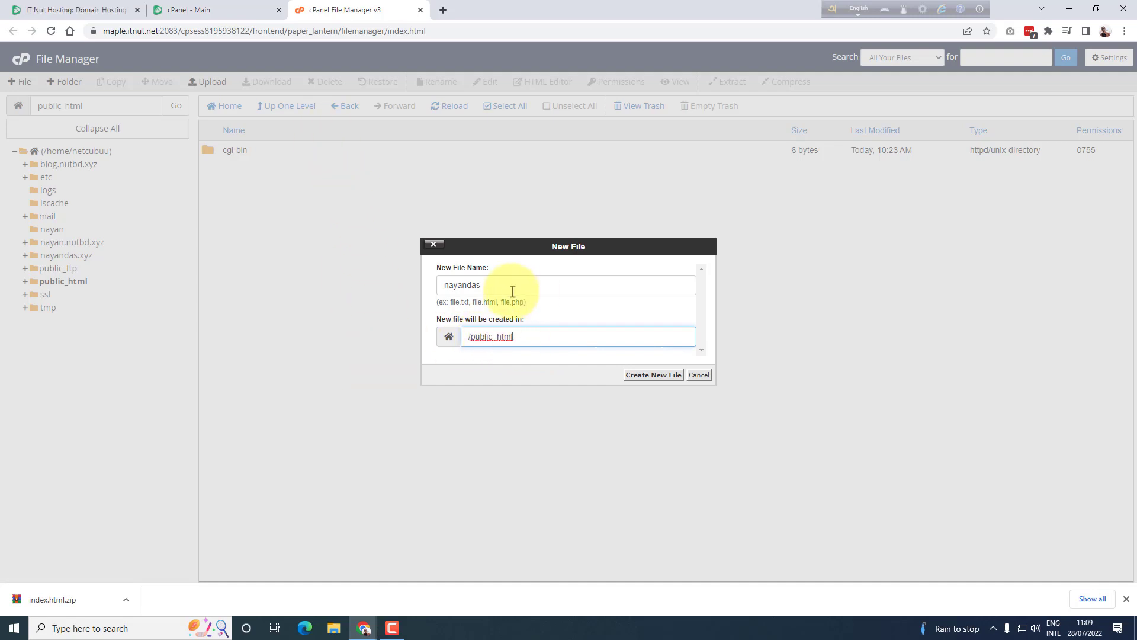
pyautogui.moveTo(510, 292); pyautogui.dragTo(437, 286)
pyautogui.click(528, 336)
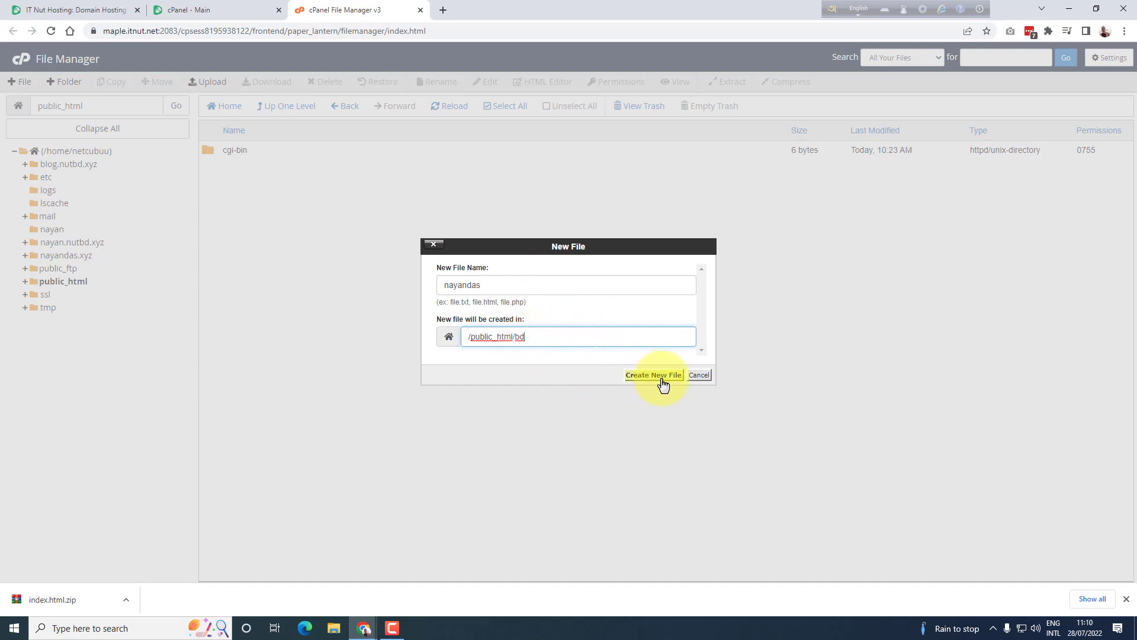
pyautogui.doubleClick(515, 336)
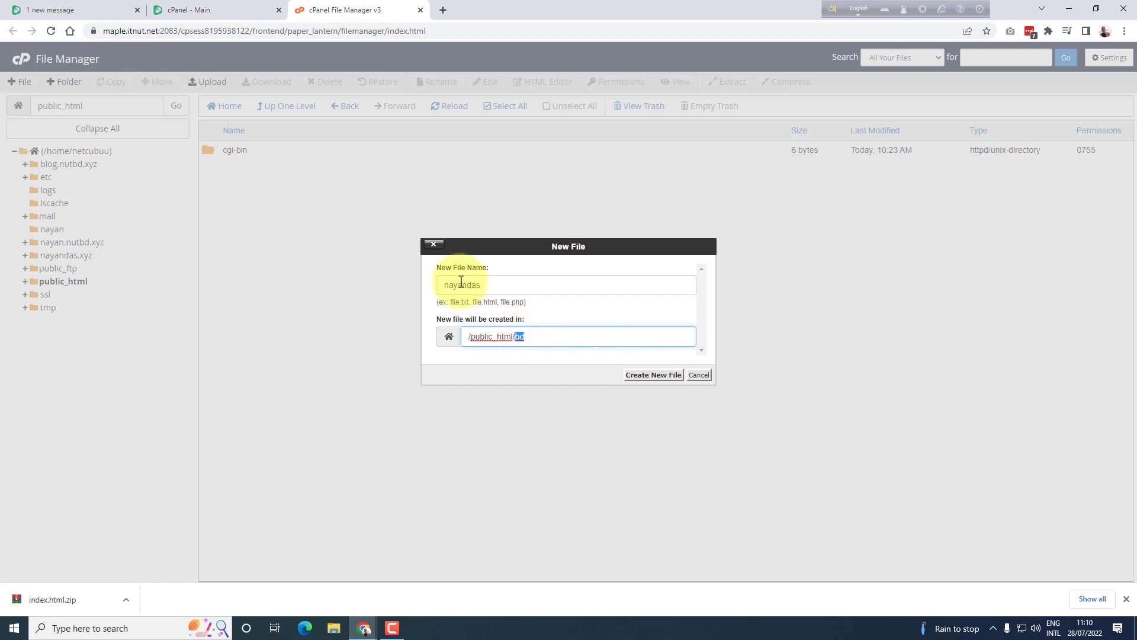
pyautogui.click(529, 340)
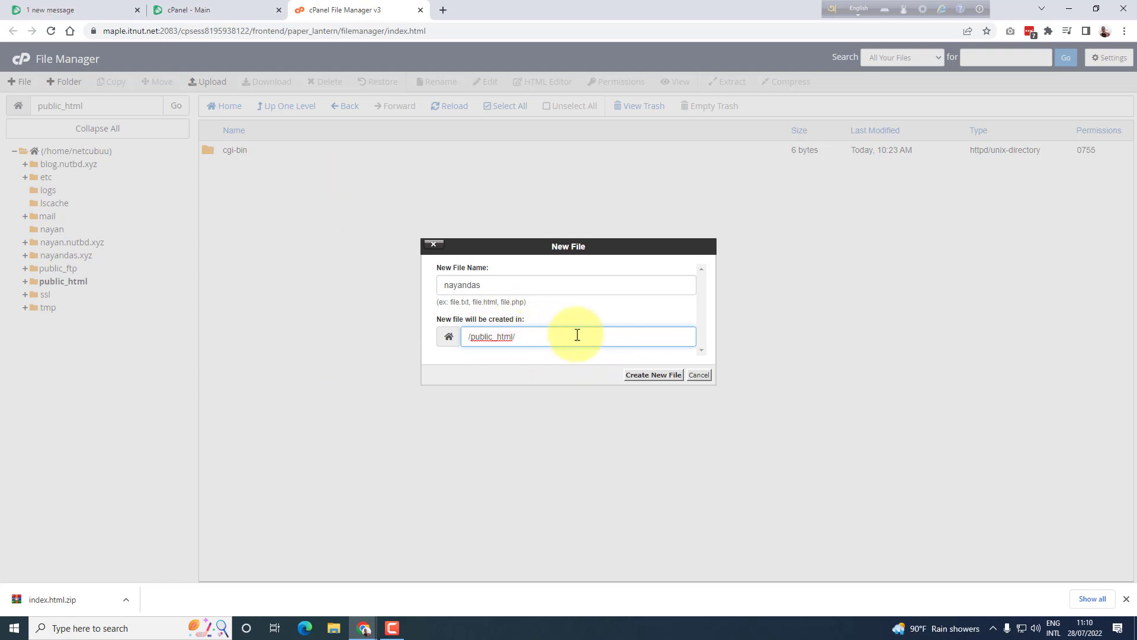
pyautogui.press('BackSpace')
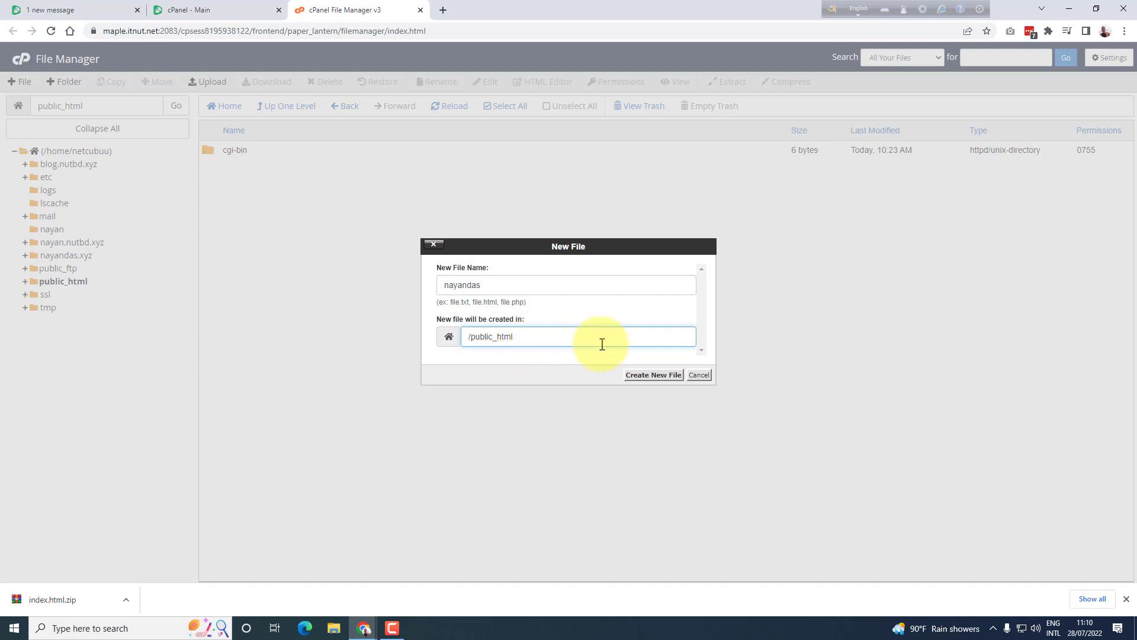
pyautogui.click(654, 375)
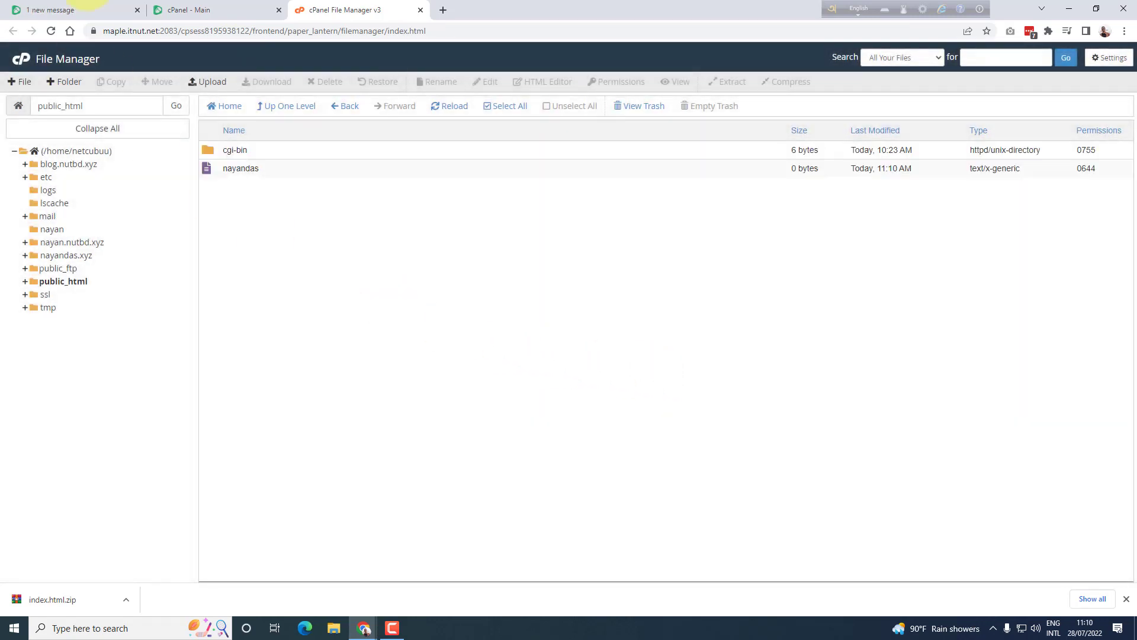
# - Create a new folder named nayanF in /public_html
pyautogui.click(313, 173)
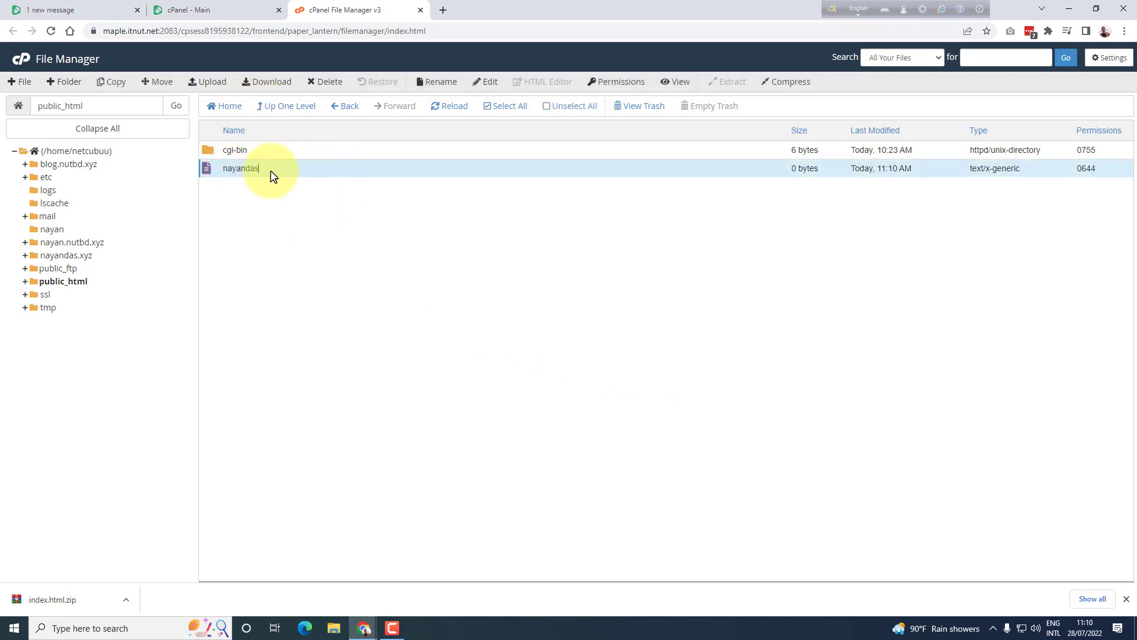
pyautogui.click(63, 83)
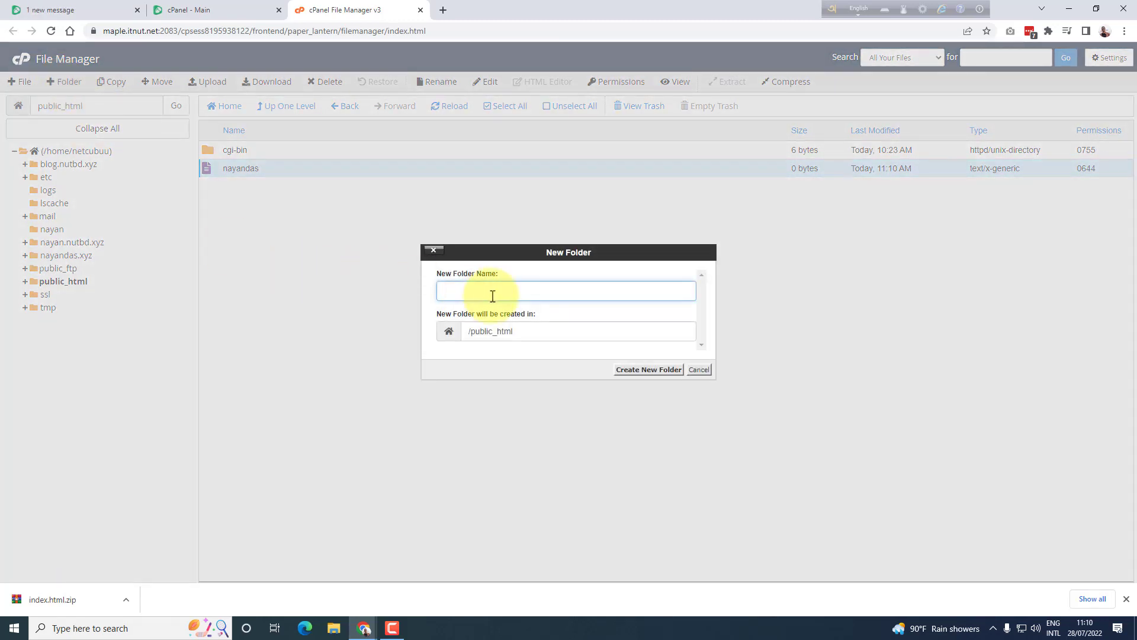
pyautogui.write('nayanF')
pyautogui.moveTo(520, 330); pyautogui.dragTo(468, 329)
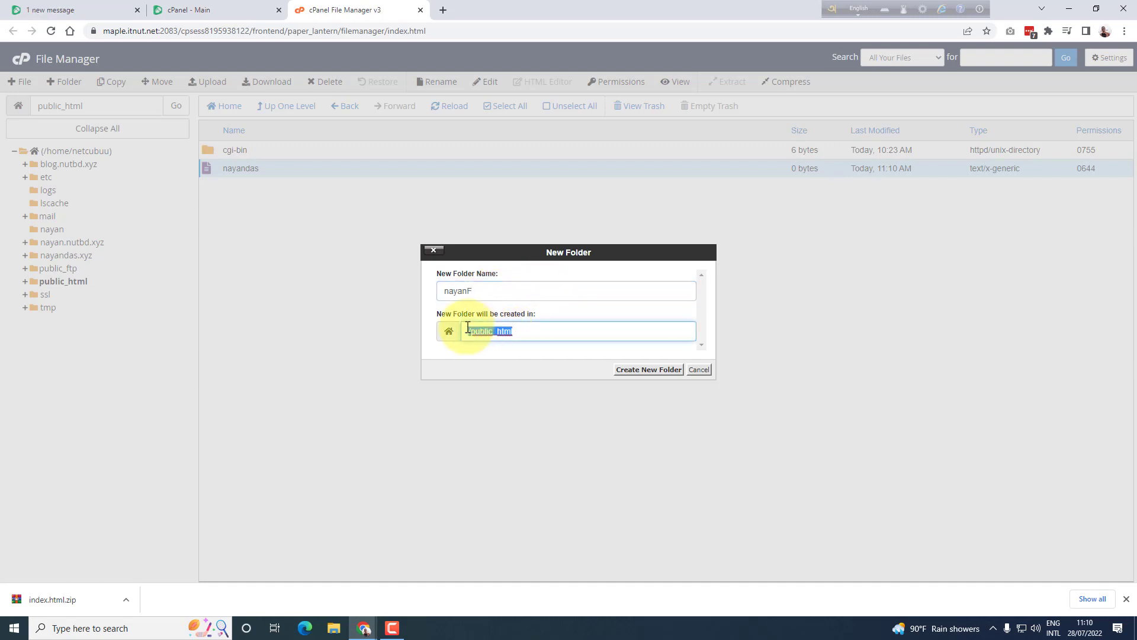
pyautogui.click(523, 331)
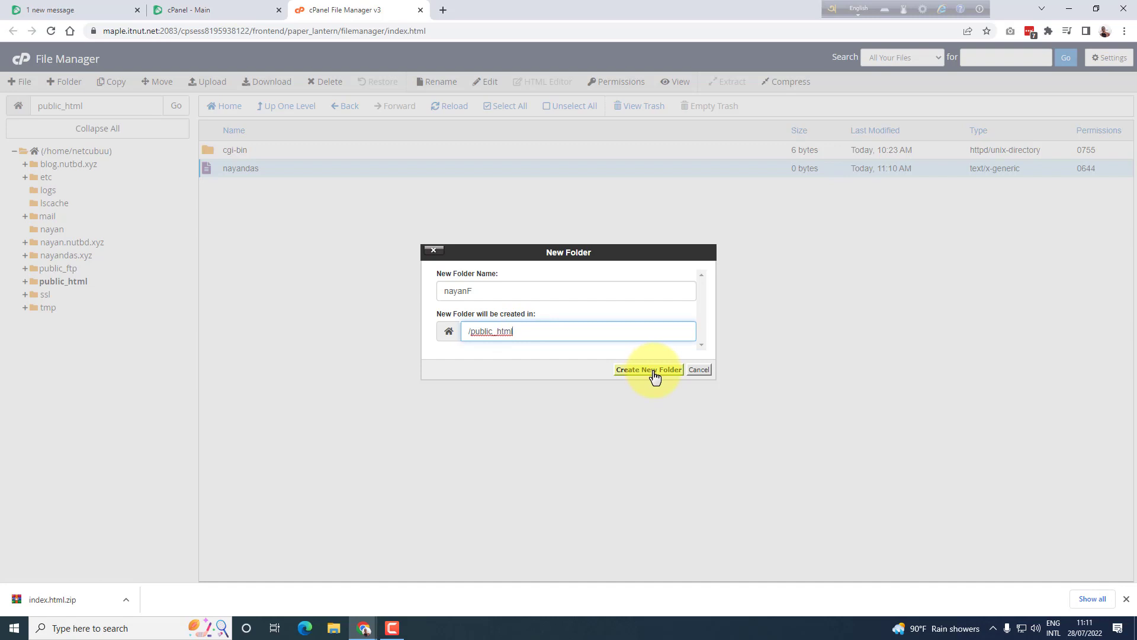
pyautogui.click(651, 370)
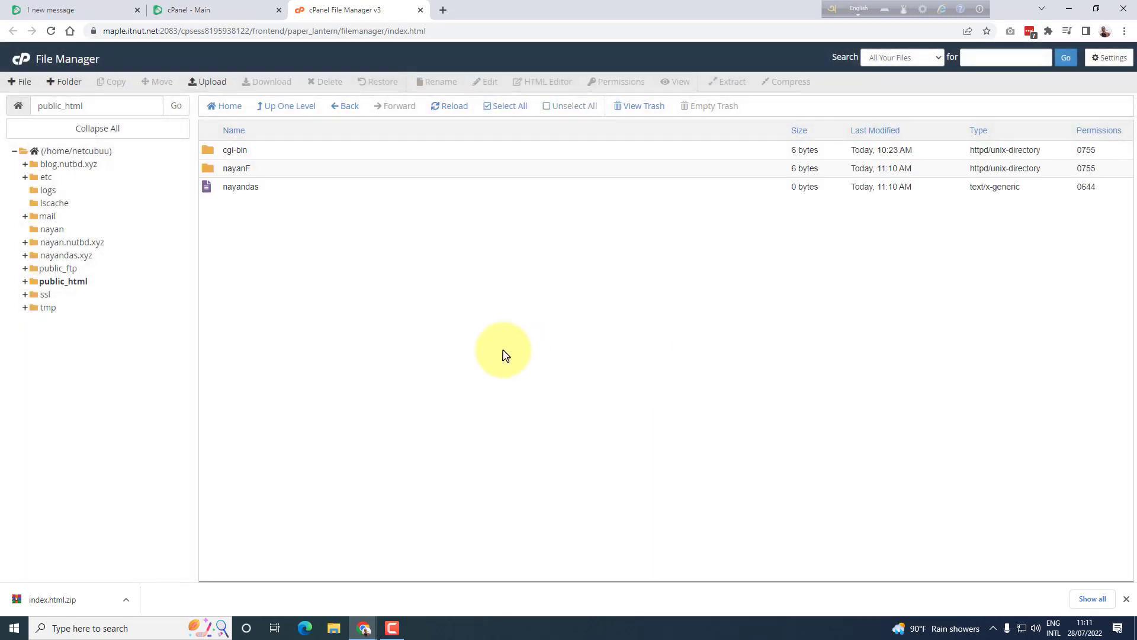
pyautogui.click(263, 173)
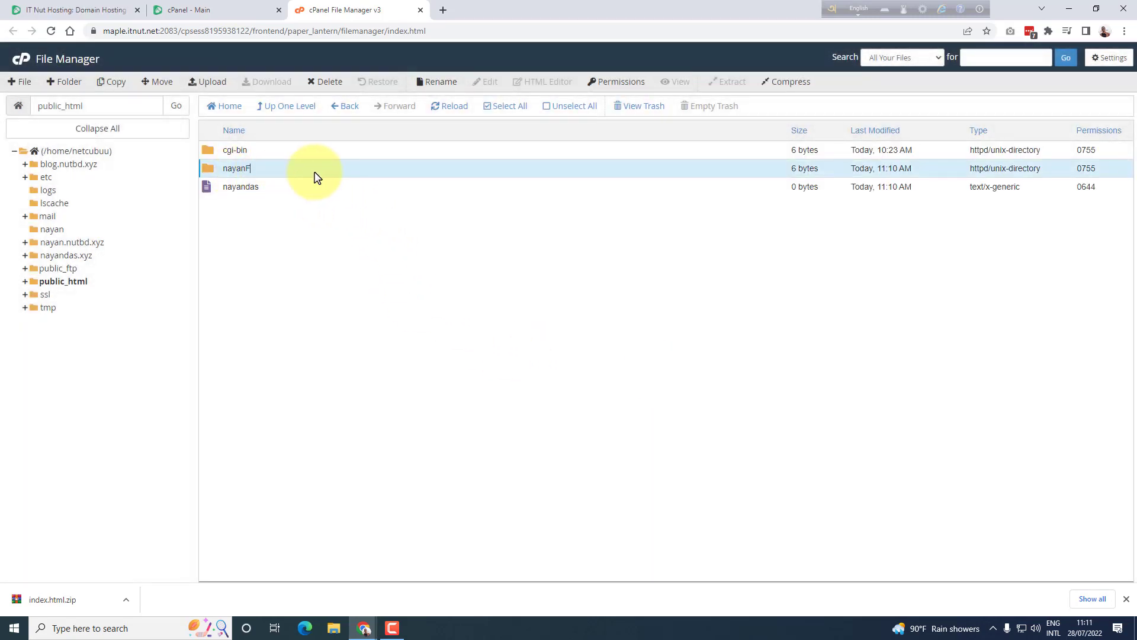
pyautogui.click(288, 193)
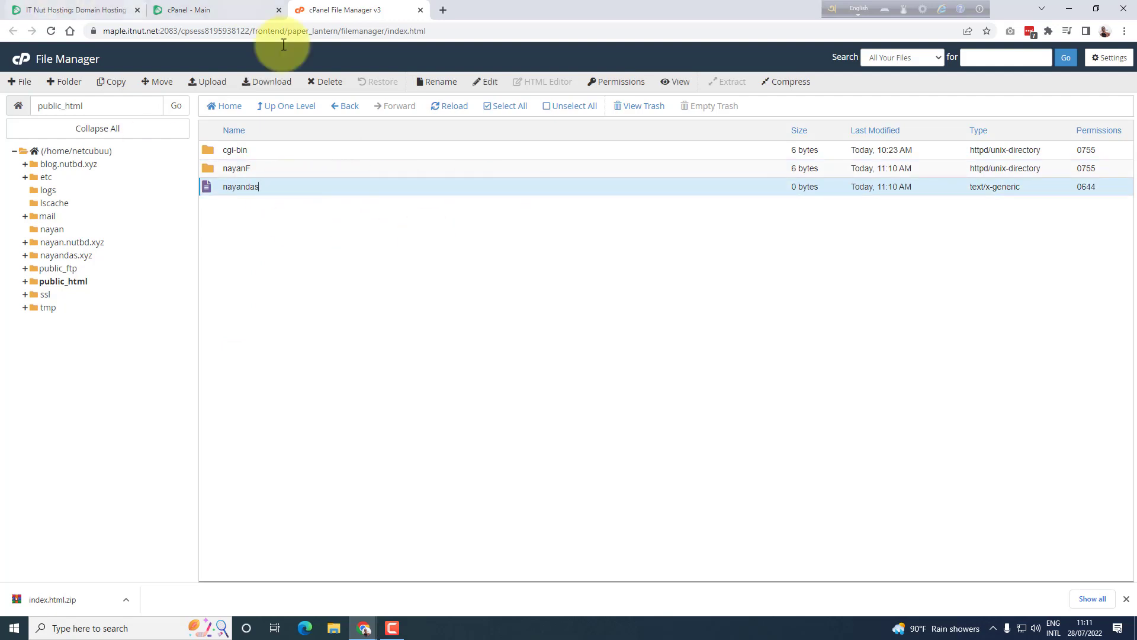
pyautogui.click(345, 172)
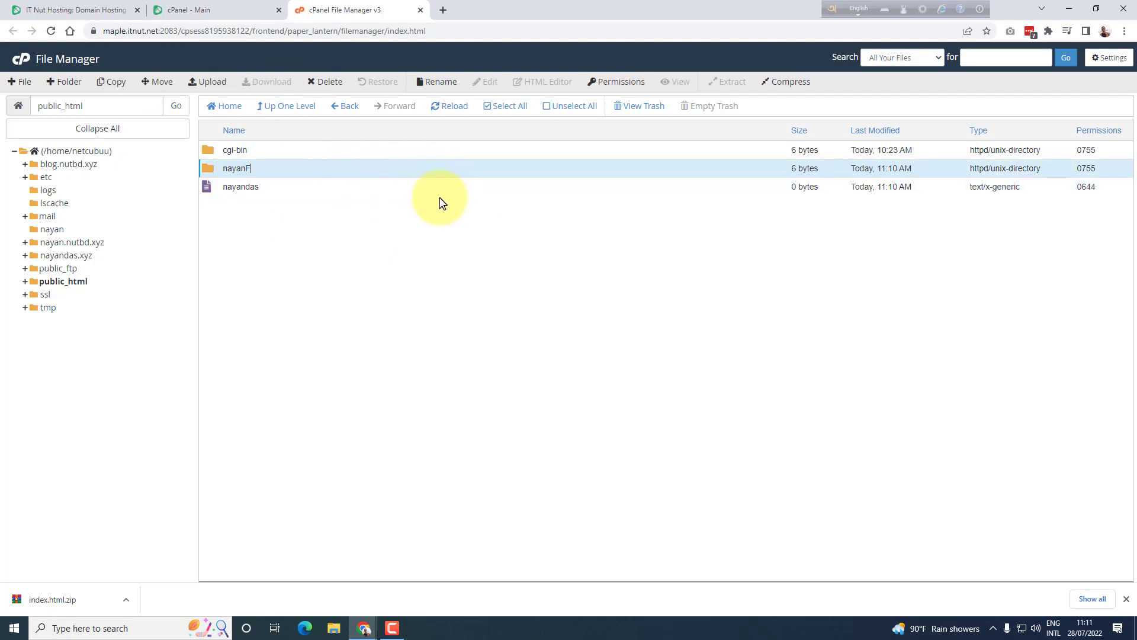
# - Copy the nayandas file to /public_html/nayanF, check the copy inside that folder and return to public_html
pyautogui.click(294, 192)
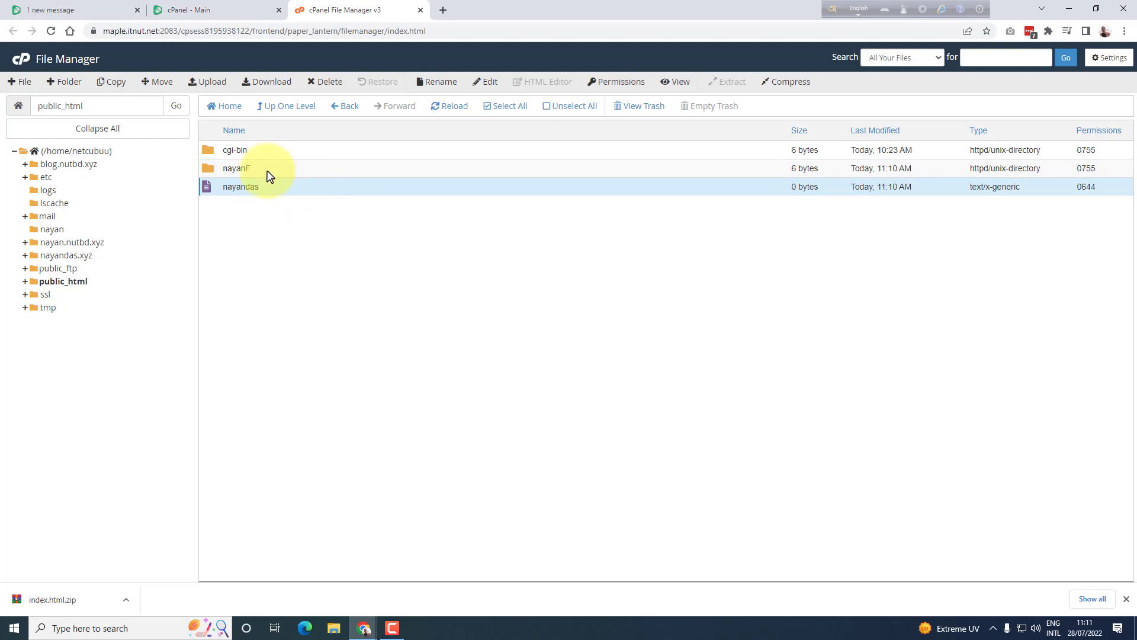
pyautogui.click(114, 88)
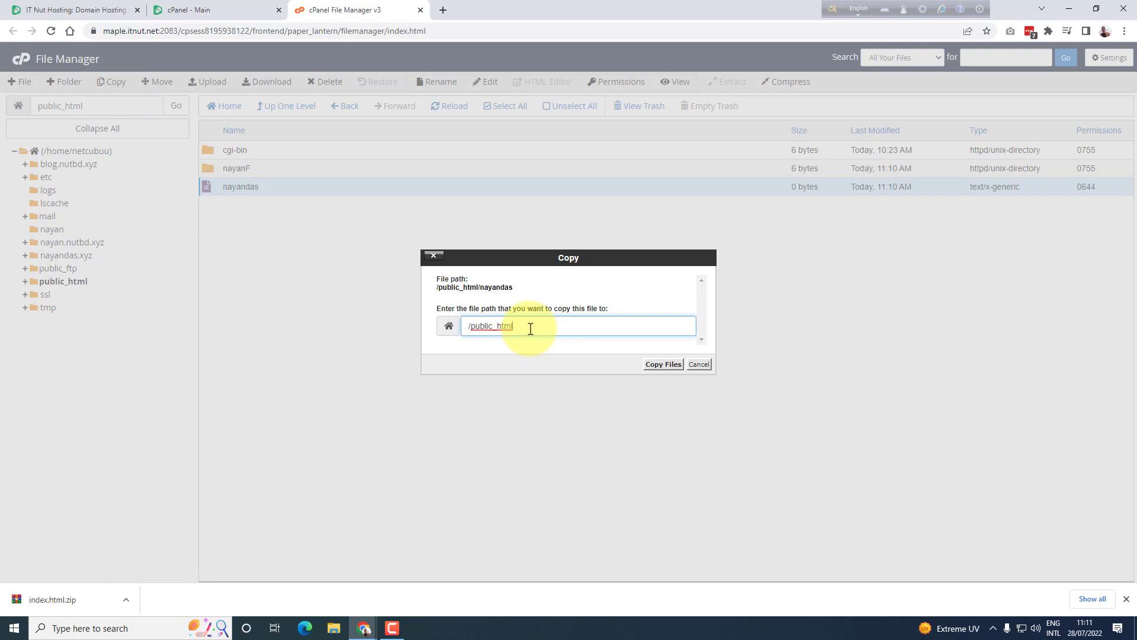
pyautogui.moveTo(467, 325); pyautogui.dragTo(531, 326)
pyautogui.click(532, 325)
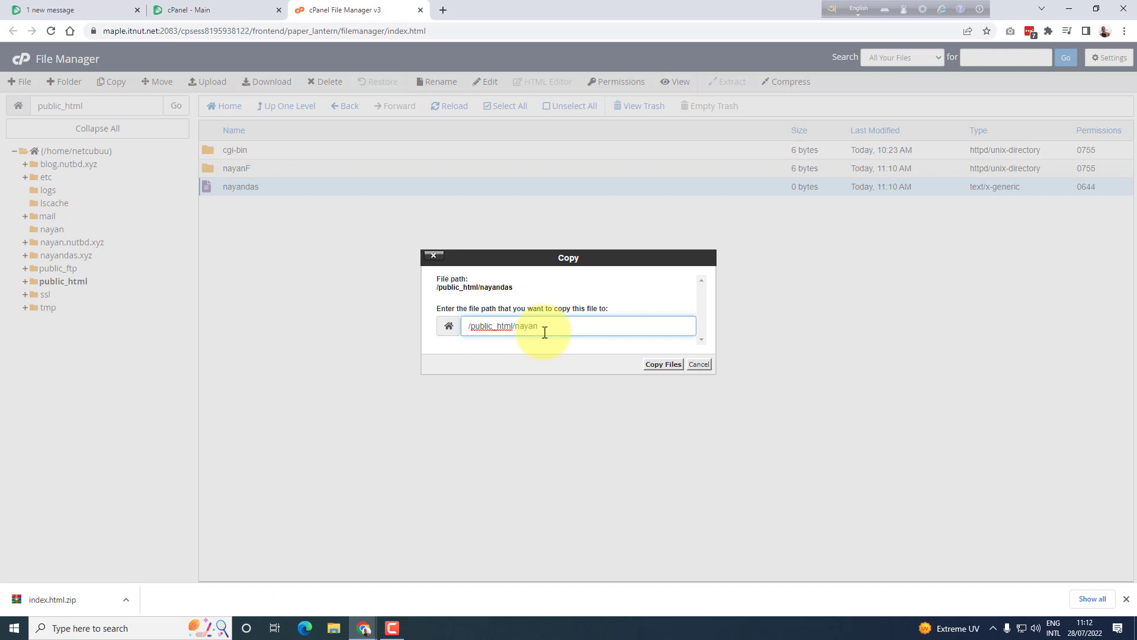
pyautogui.write('F')
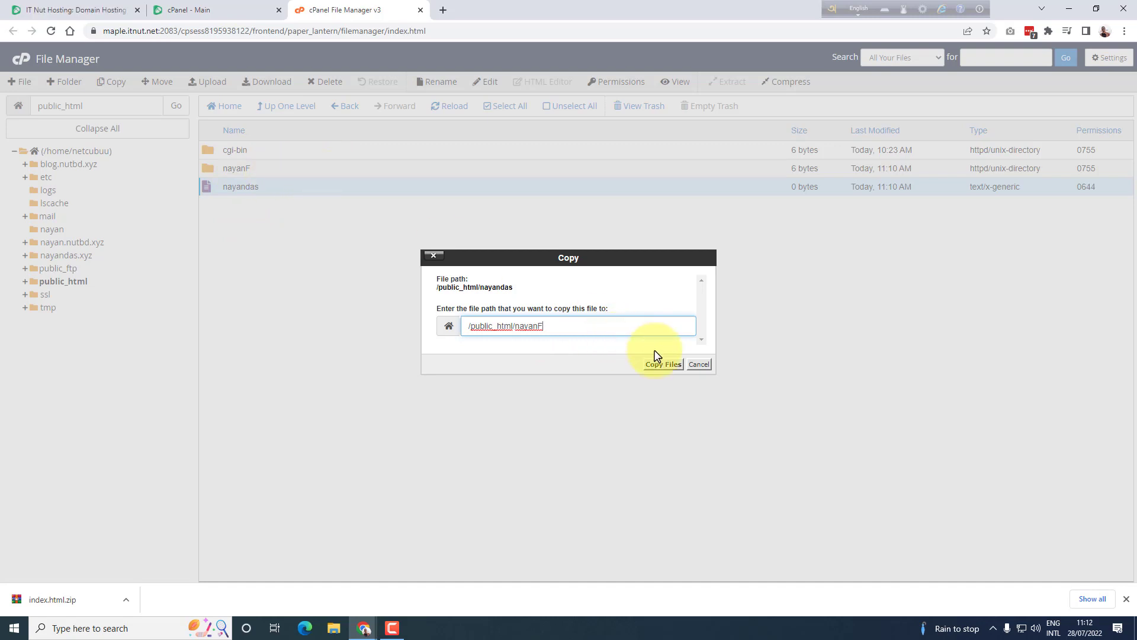
pyautogui.click(663, 365)
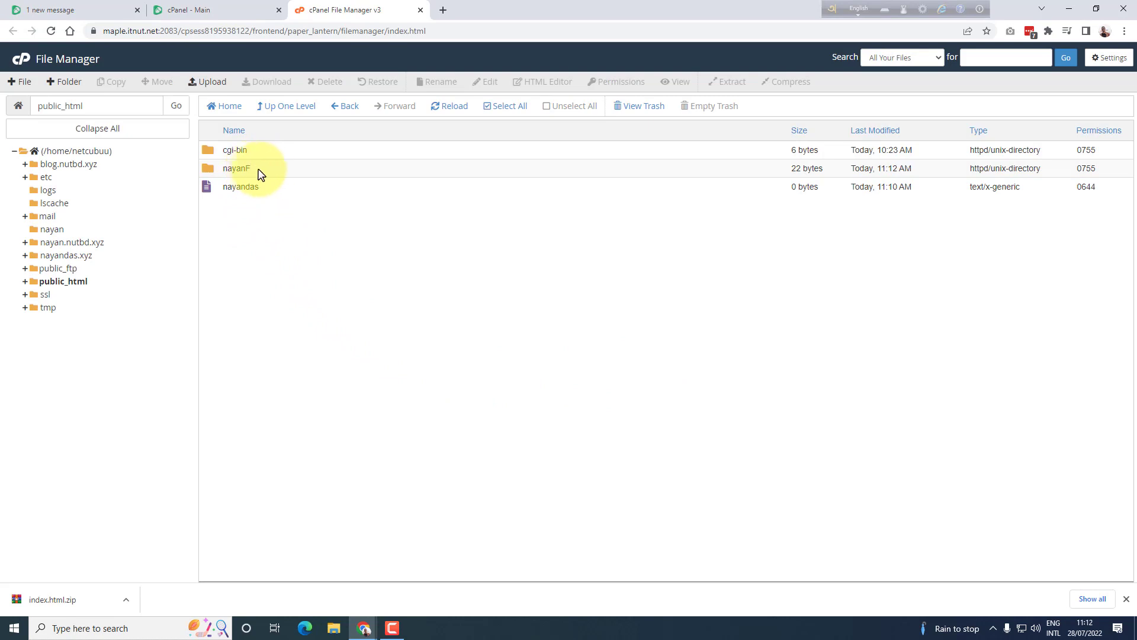
pyautogui.doubleClick(285, 173)
pyautogui.click(291, 155)
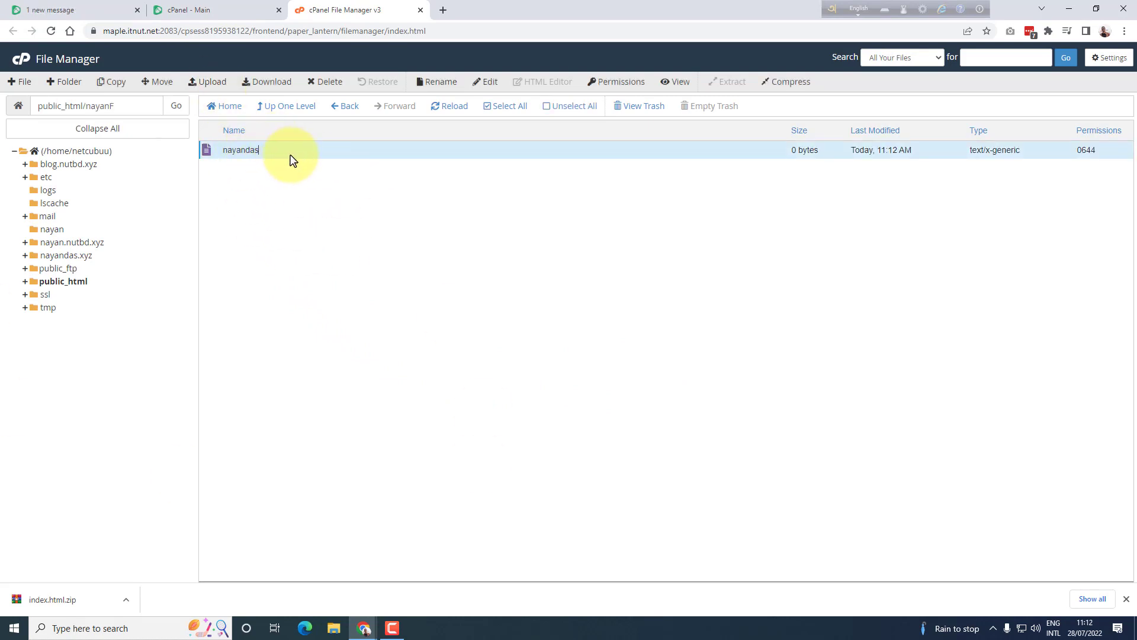
pyautogui.click(284, 108)
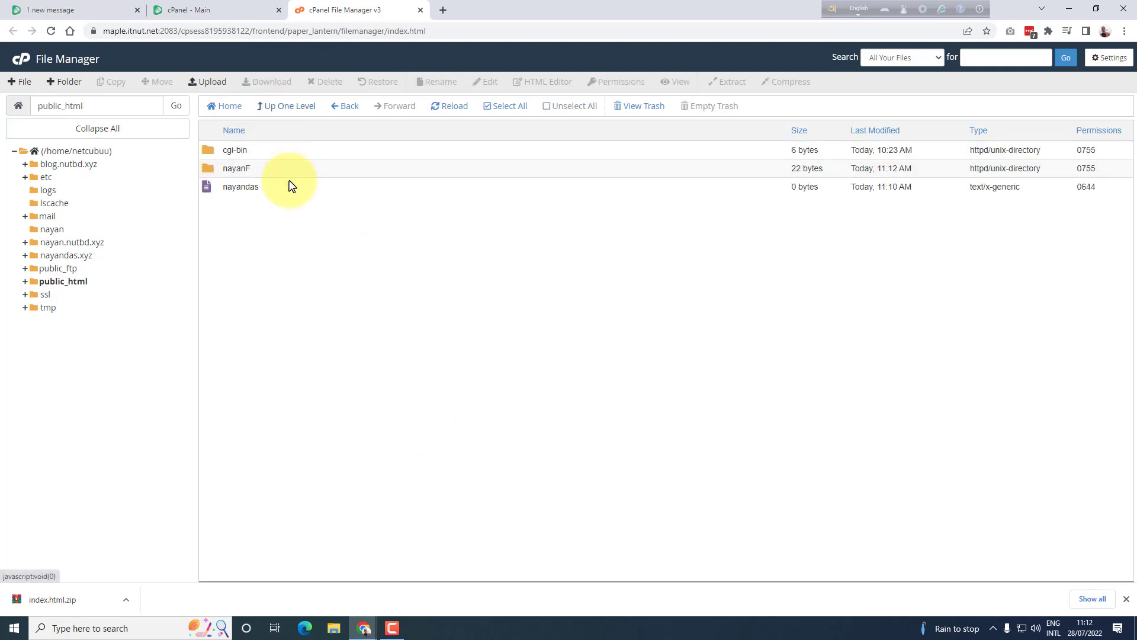
# - Move the nayandas file from public_html to /public_html/cgi-bin and check that folder's contents
pyautogui.click(274, 186)
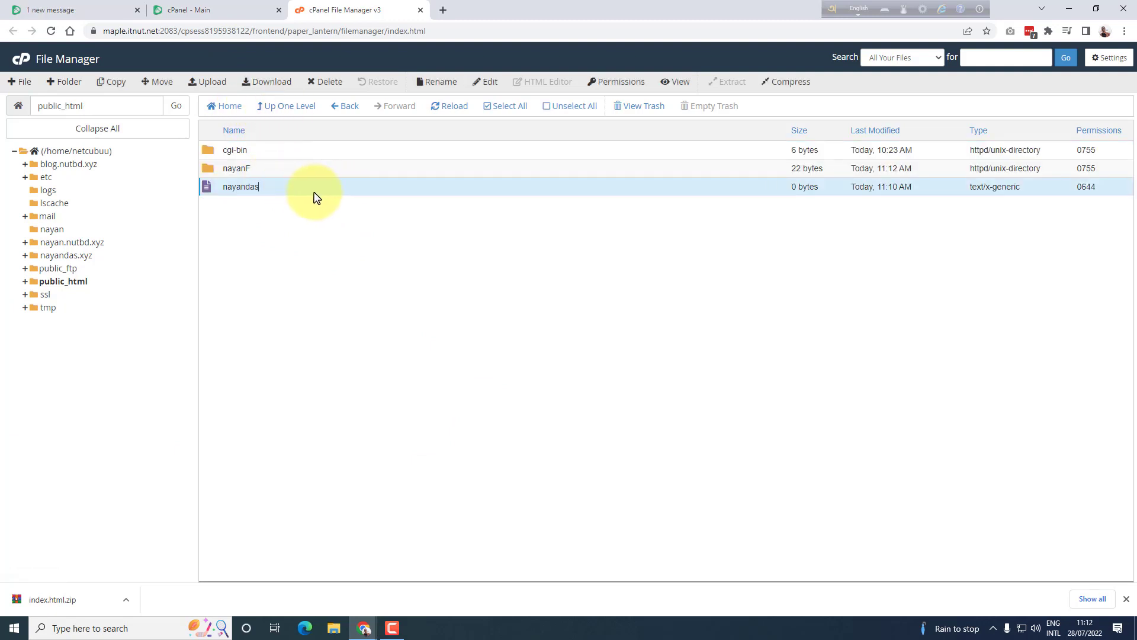
pyautogui.click(164, 83)
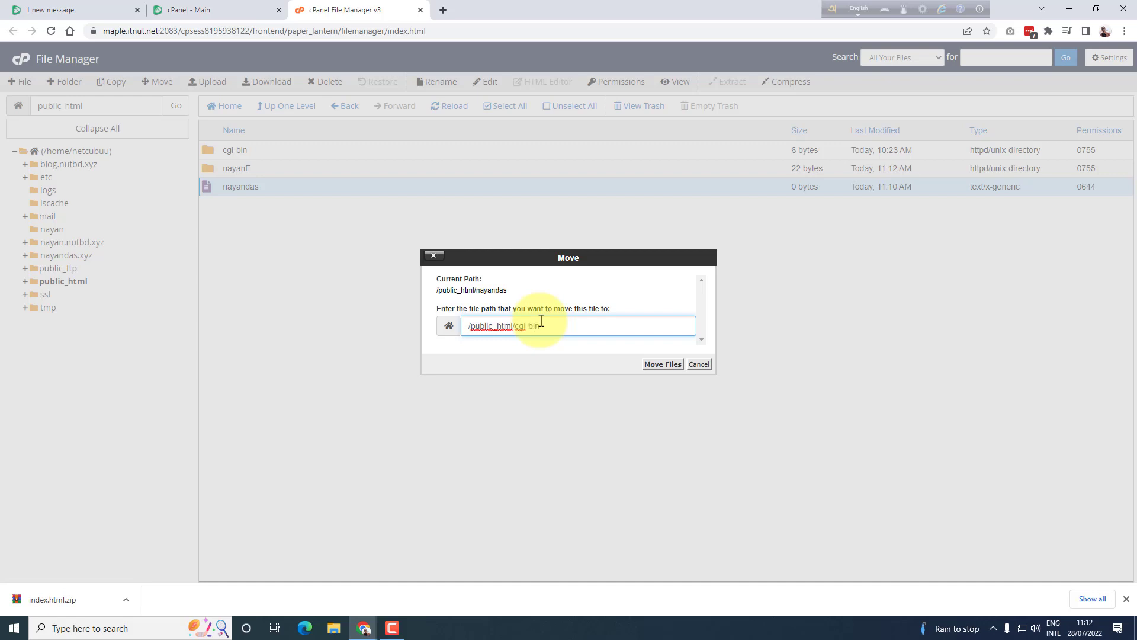
pyautogui.click(671, 365)
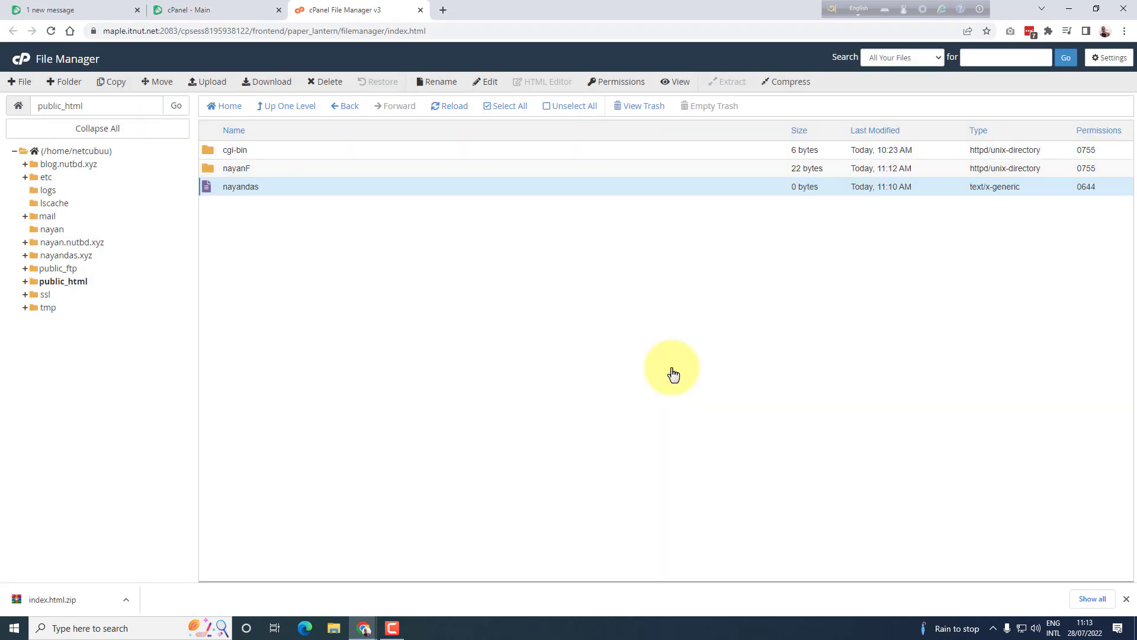
pyautogui.doubleClick(275, 164)
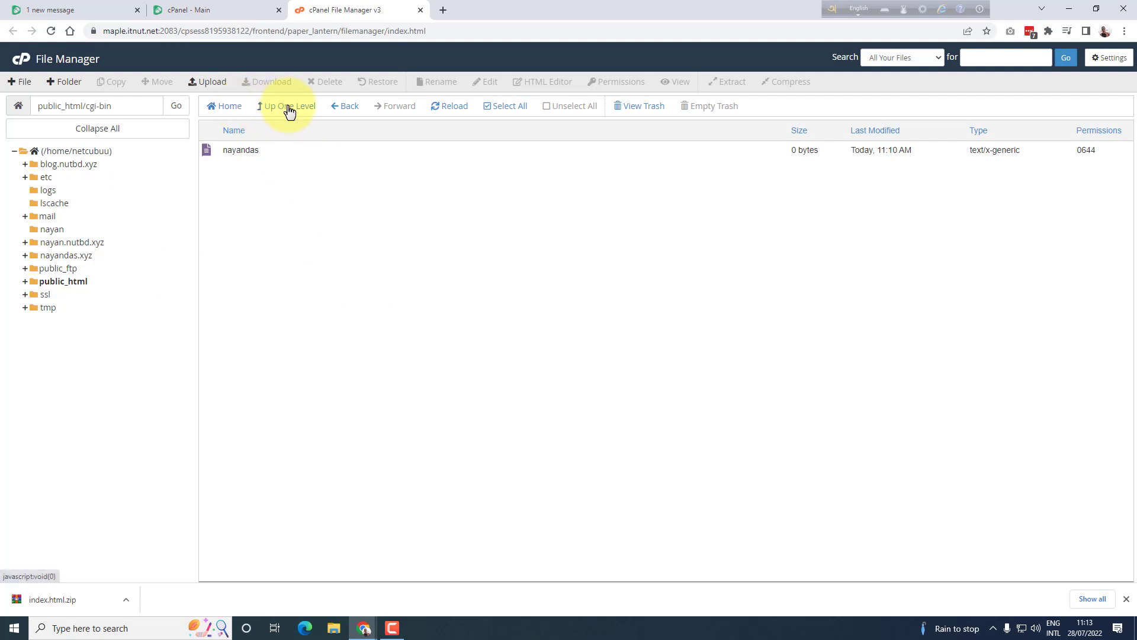
pyautogui.click(296, 111)
pyautogui.click(272, 170)
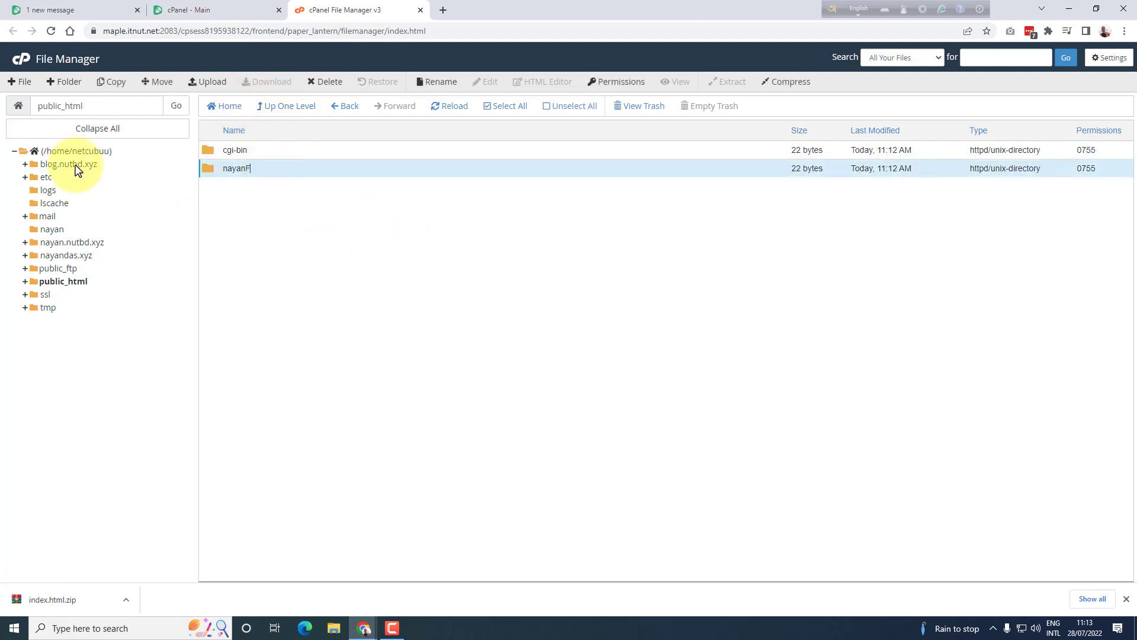
pyautogui.click(115, 87)
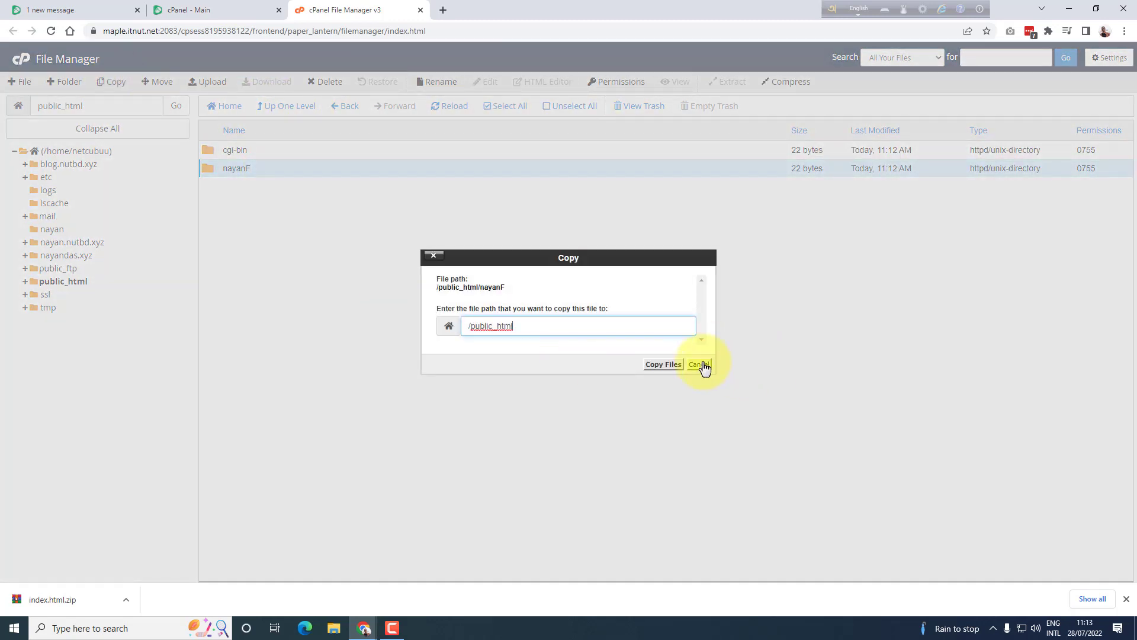
pyautogui.click(702, 365)
# - Open the nayanF folder and view its nayandas file in the text editor, leaving the editor without changes
pyautogui.doubleClick(277, 168)
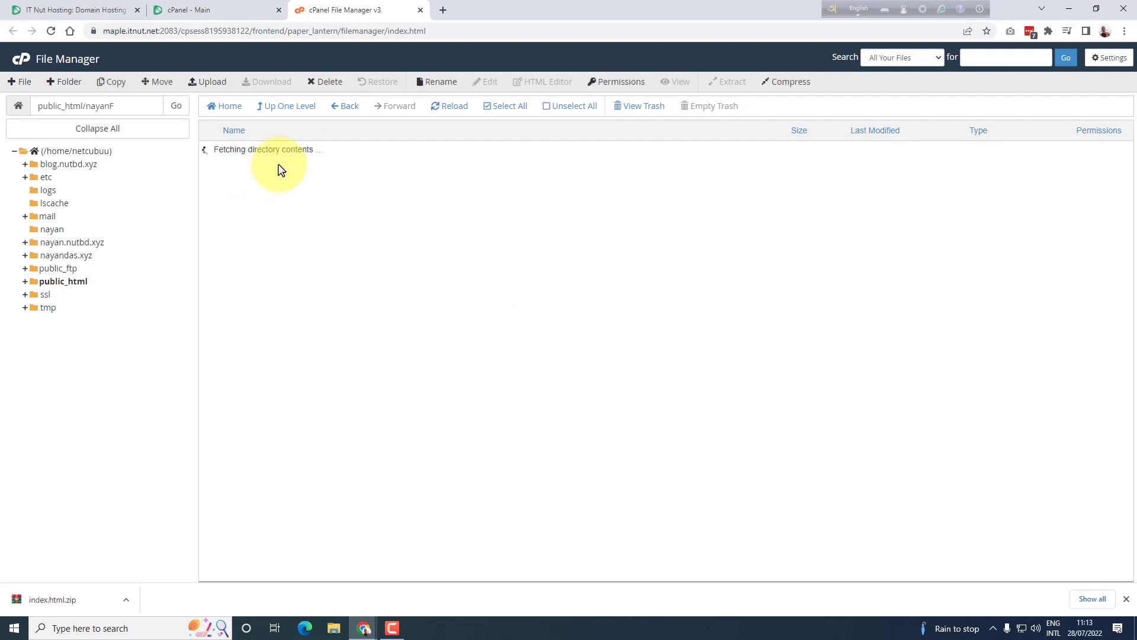
pyautogui.click(284, 159)
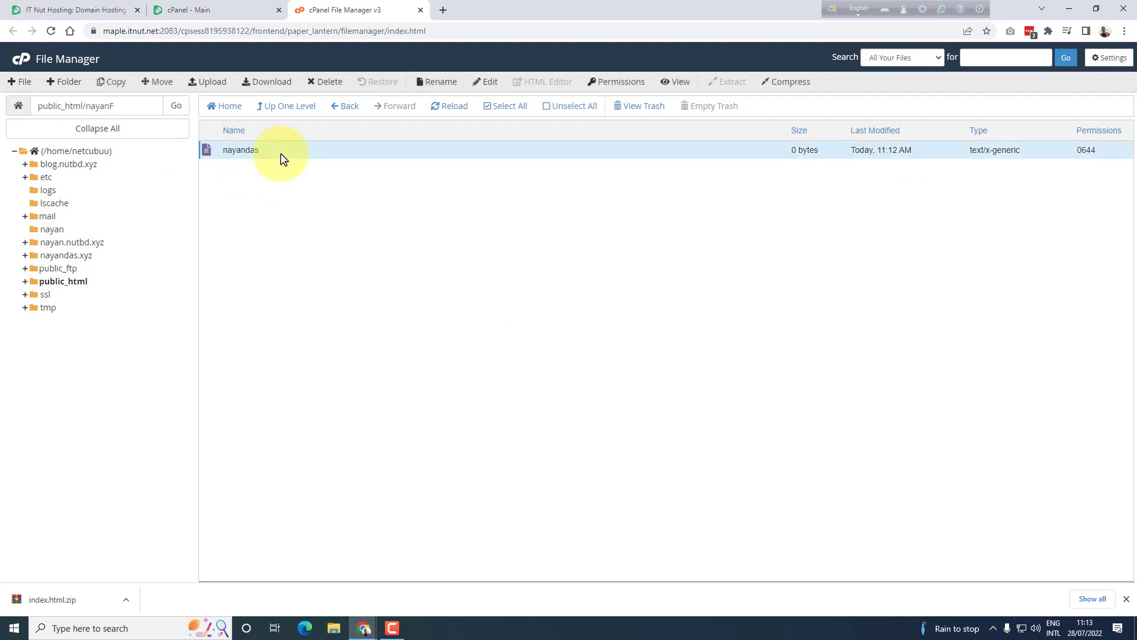
pyautogui.click(487, 84)
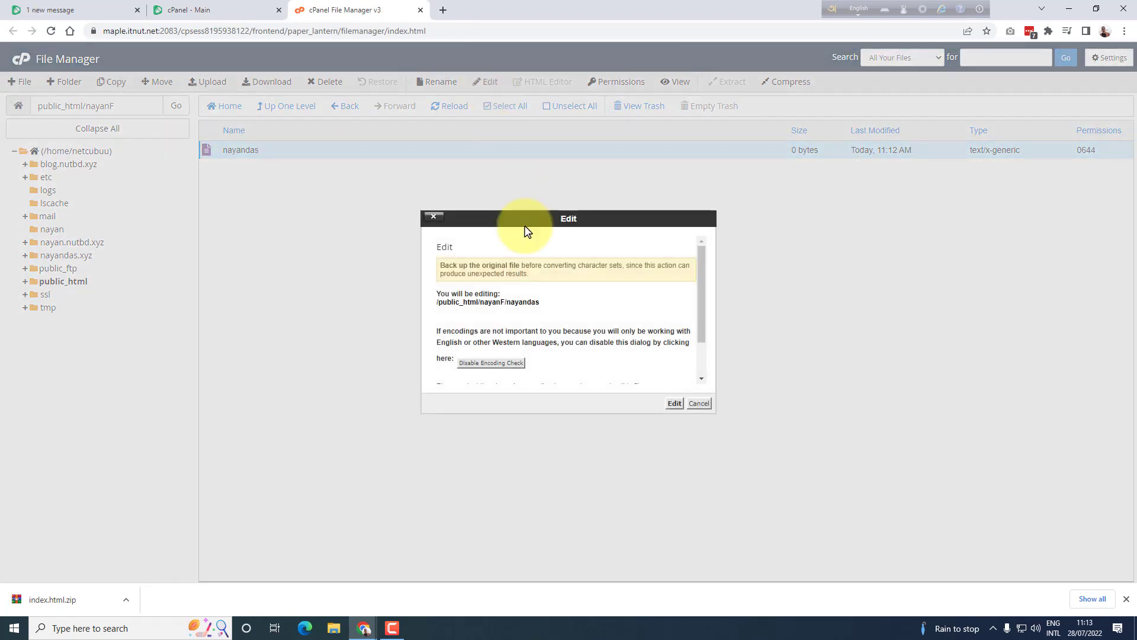
pyautogui.click(675, 403)
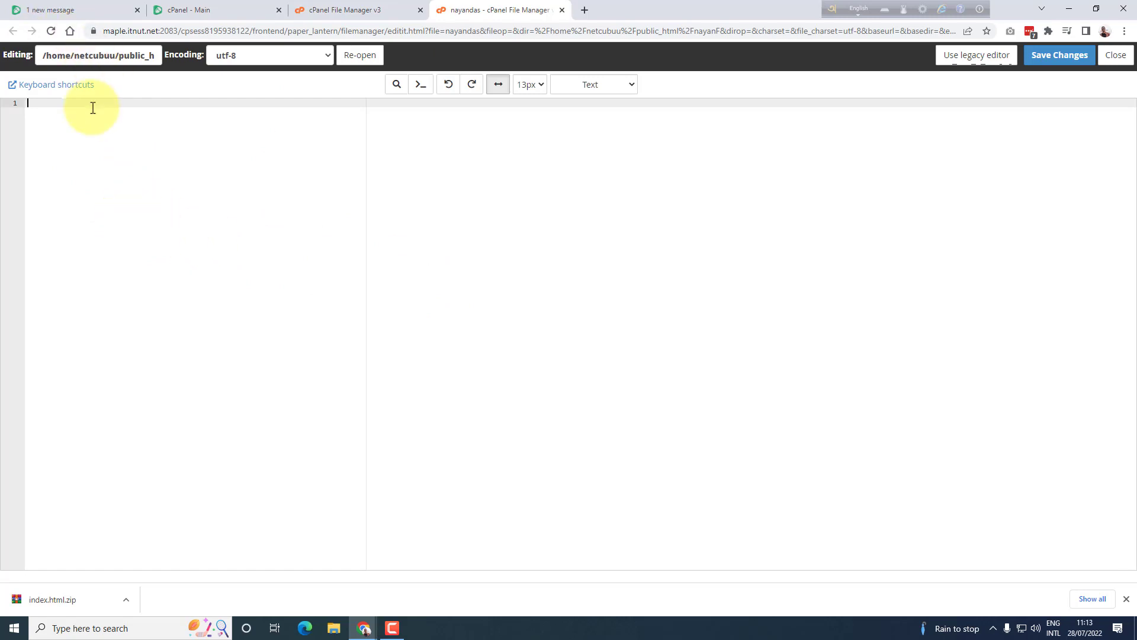
pyautogui.click(562, 9)
# - Edit the nayandas file in nayanF to contain the text avs, save the changes and close the editor
pyautogui.rightClick(296, 156)
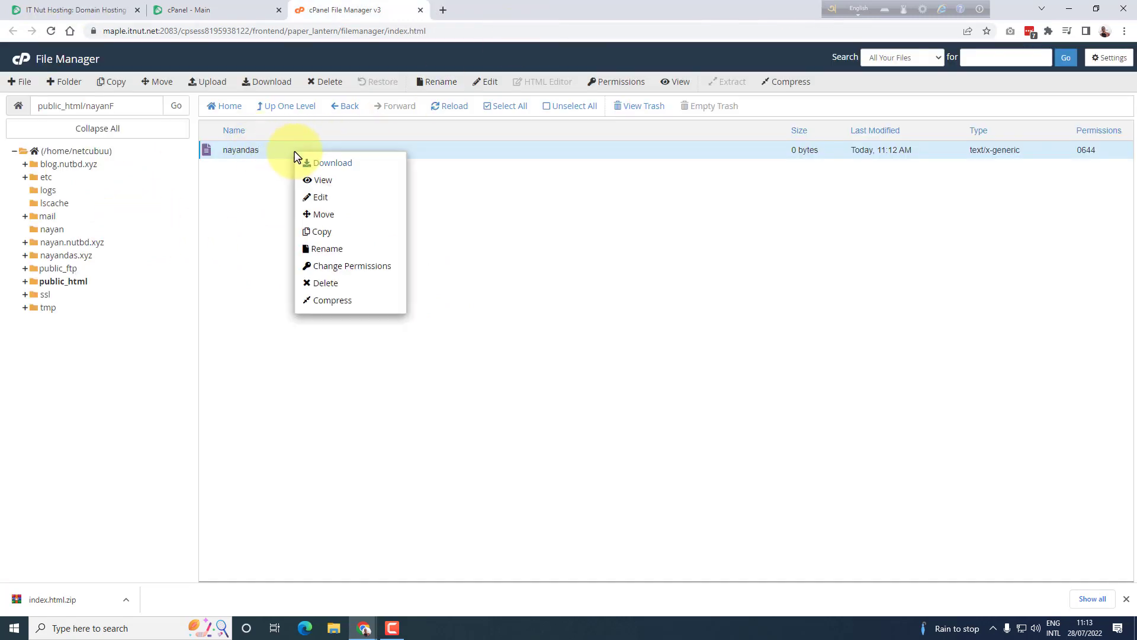
pyautogui.click(312, 198)
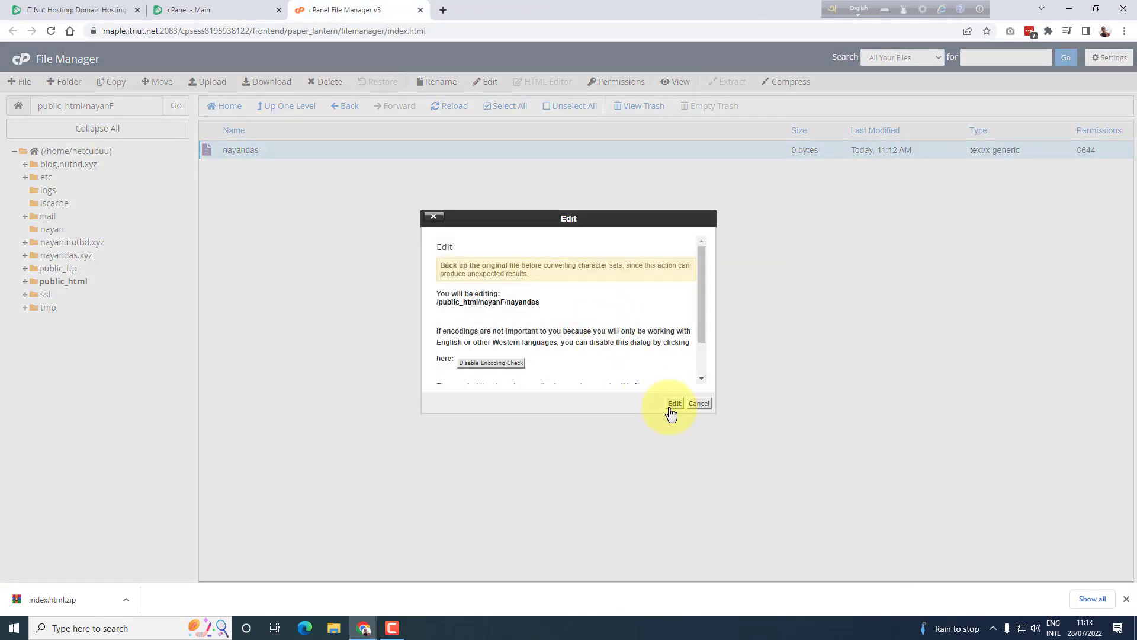
pyautogui.click(673, 406)
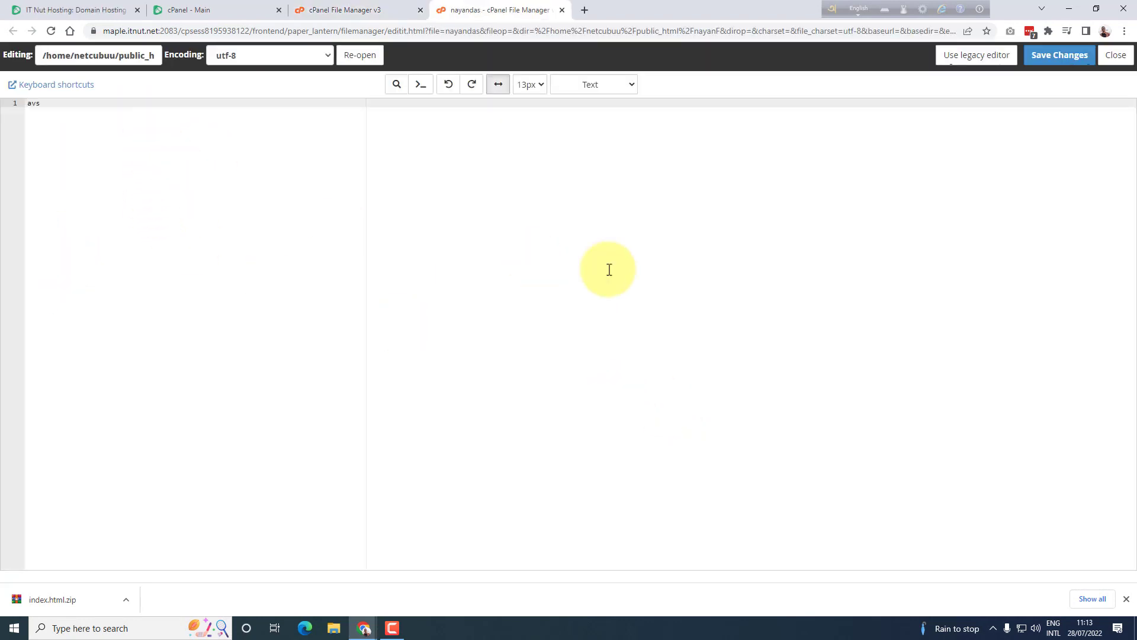
pyautogui.click(1053, 62)
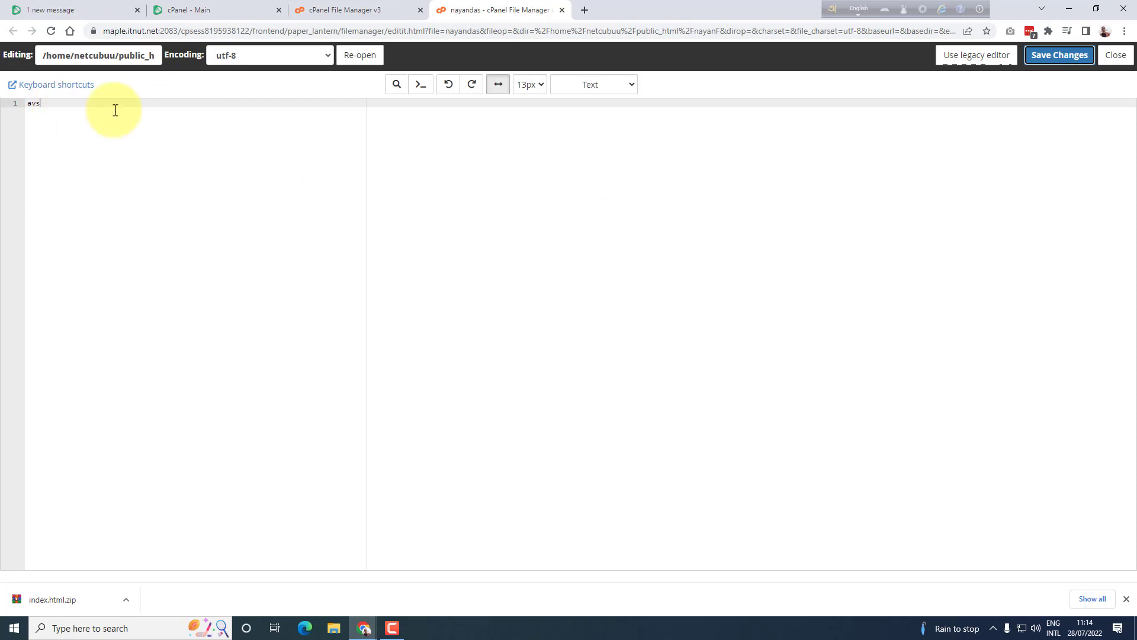
pyautogui.click(562, 10)
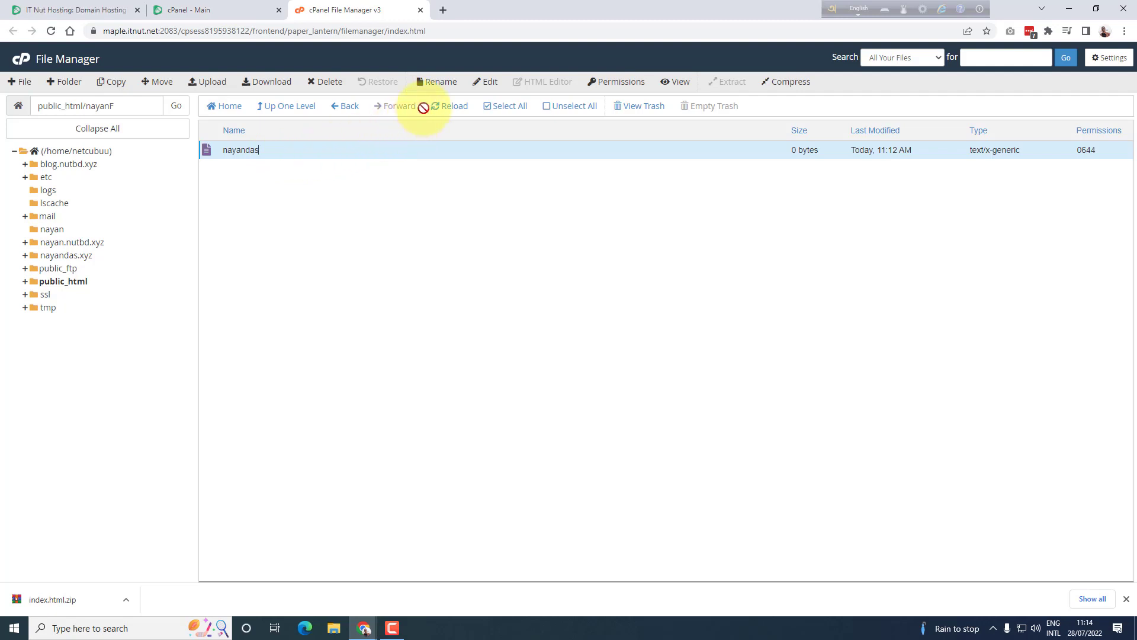
# - Rename the nayandas file in nayanF as nayandas-old.html
pyautogui.click(434, 87)
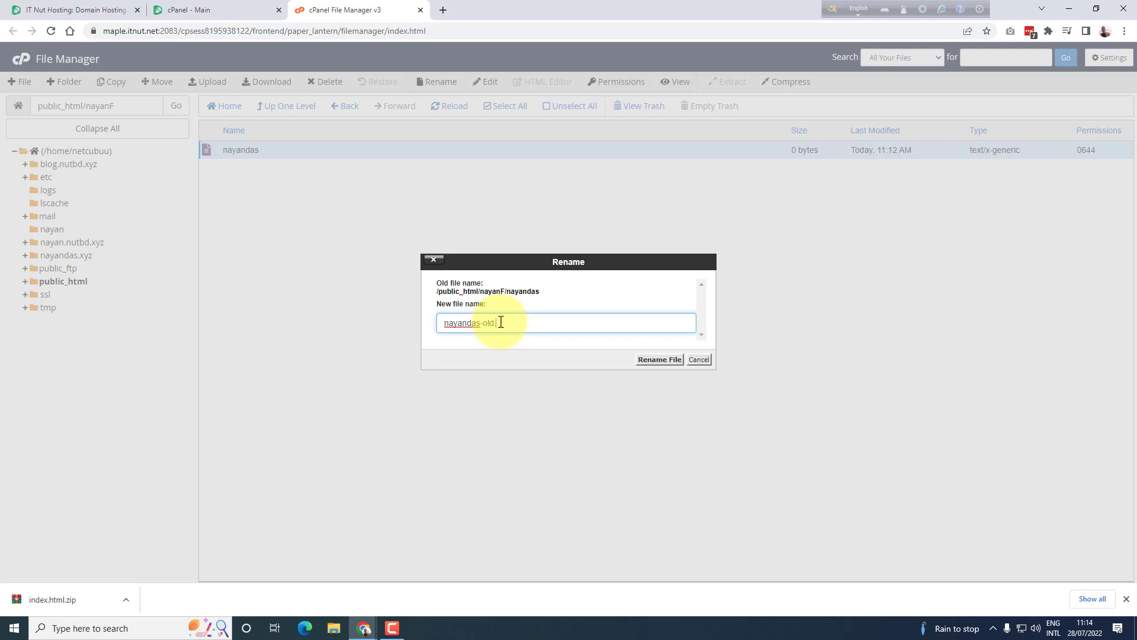
pyautogui.write('ml')
pyautogui.press('Return')
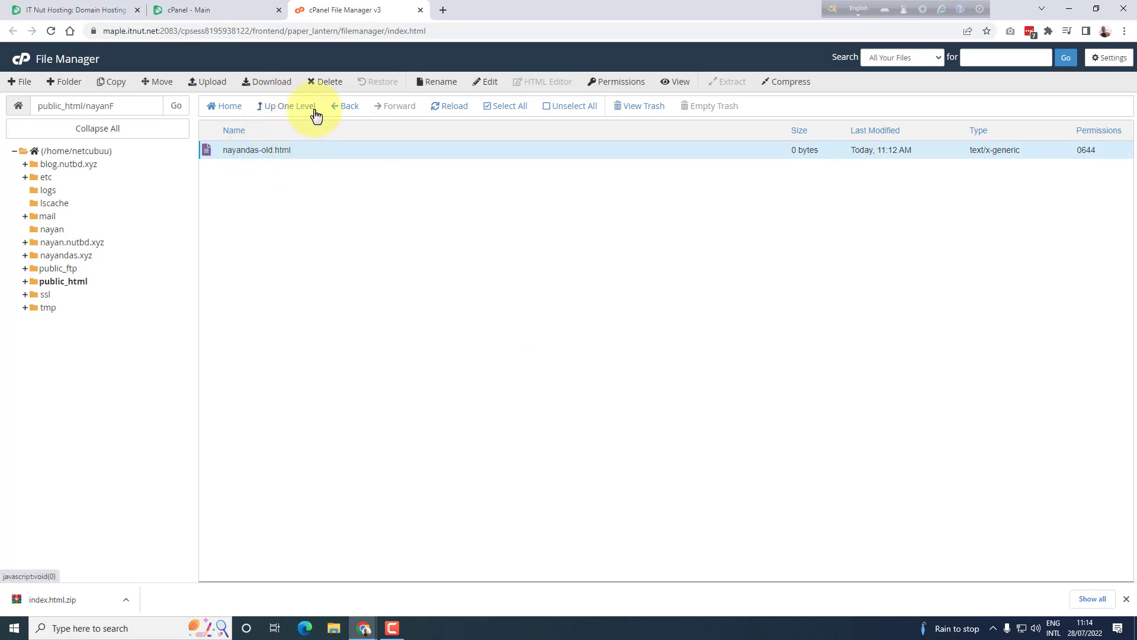
# - Go back to public_html, upload the index.html zip archive from the local Downloads folder and return to the file listing
pyautogui.click(289, 107)
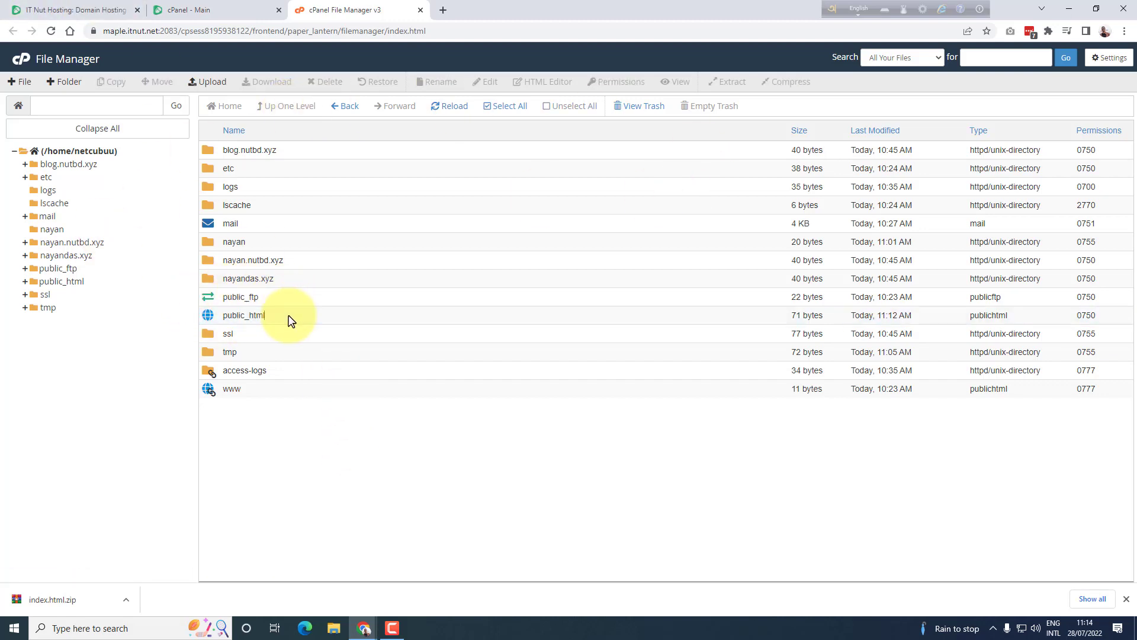
pyautogui.doubleClick(290, 320)
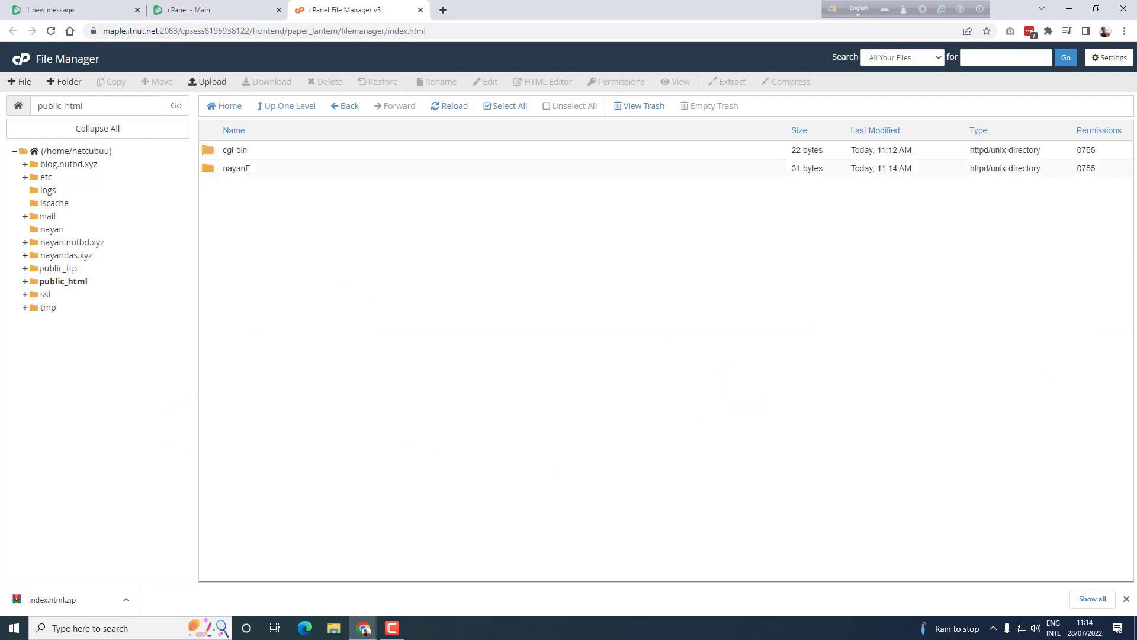
pyautogui.click(208, 86)
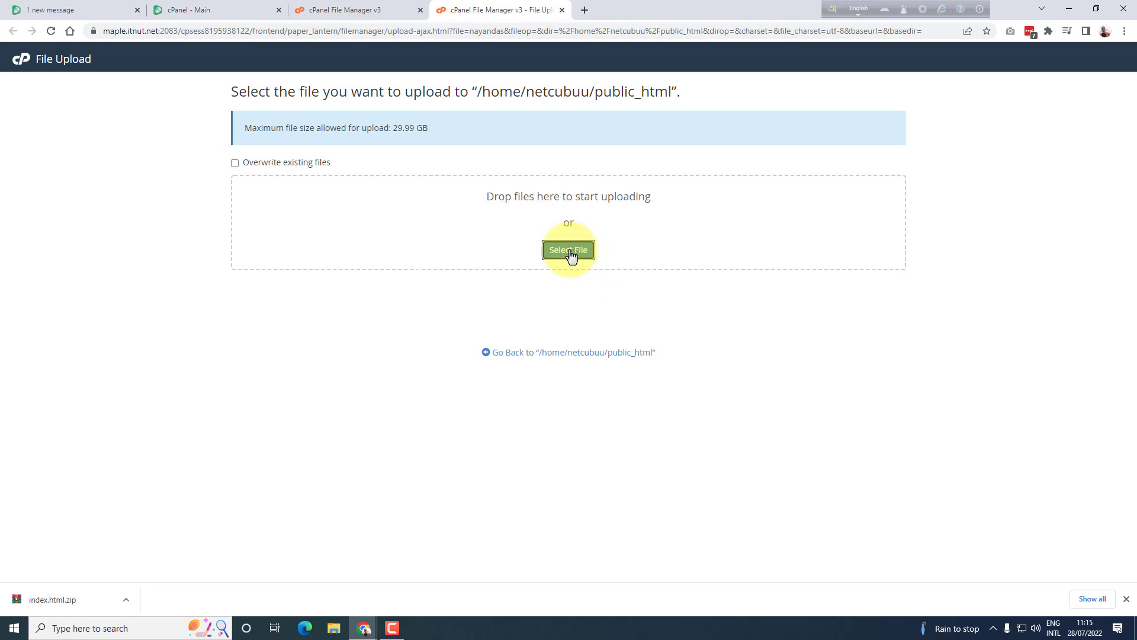
pyautogui.click(569, 251)
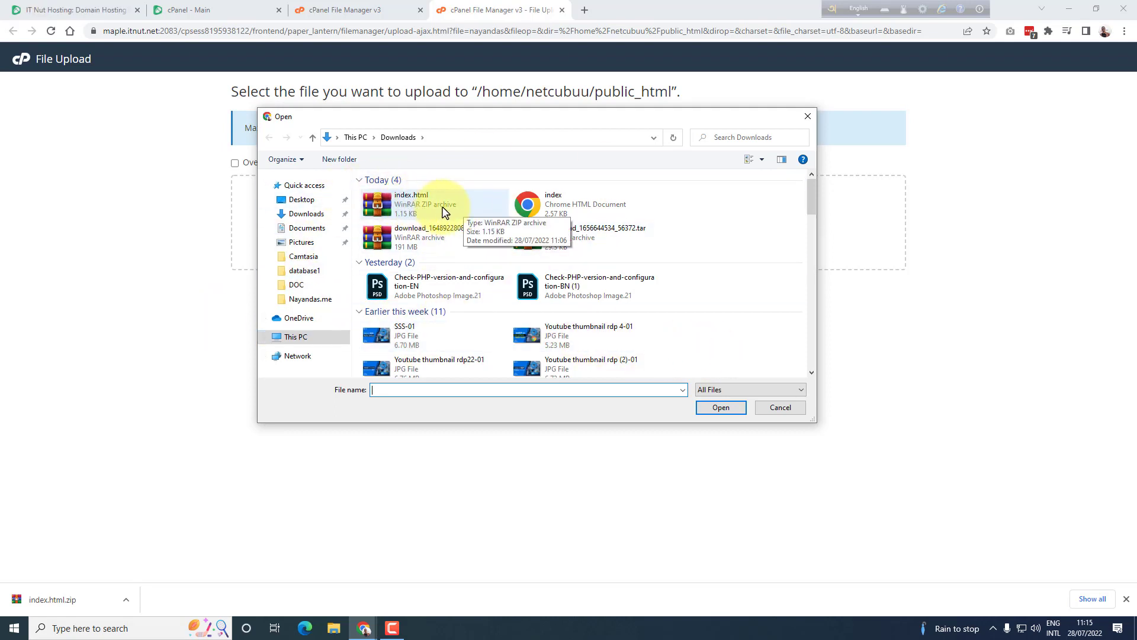
pyautogui.click(417, 208)
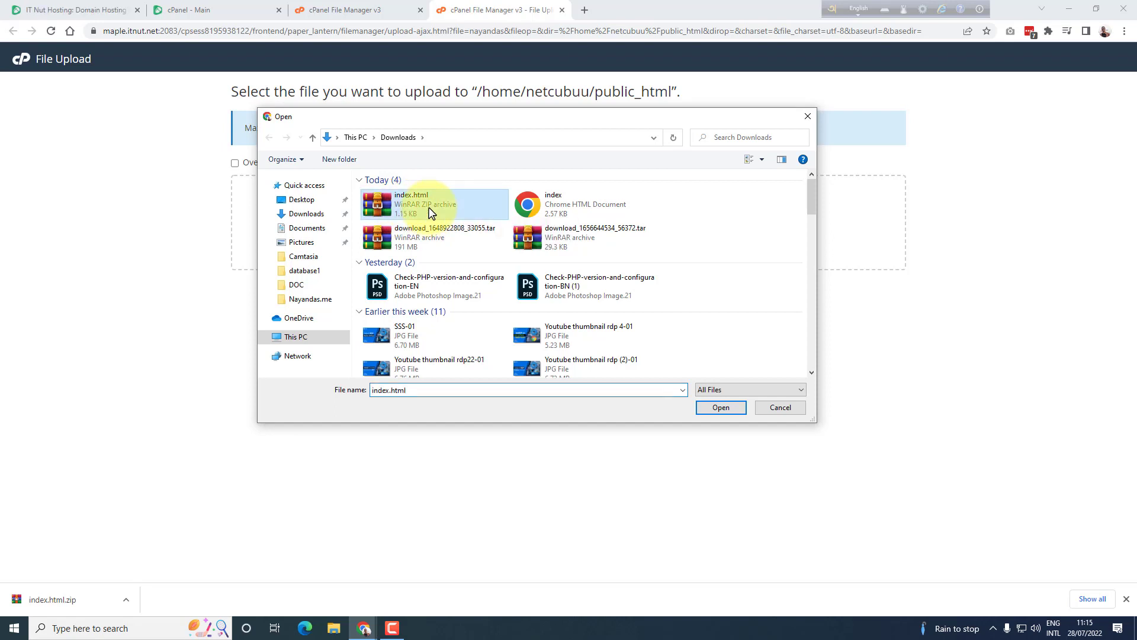
pyautogui.click(722, 410)
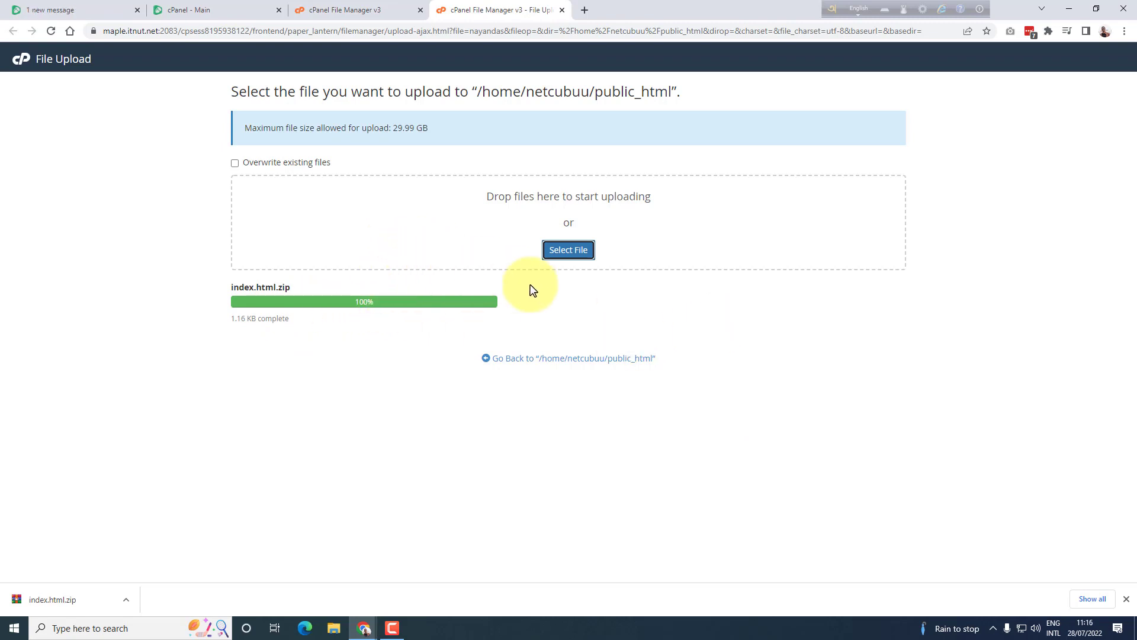
pyautogui.click(519, 360)
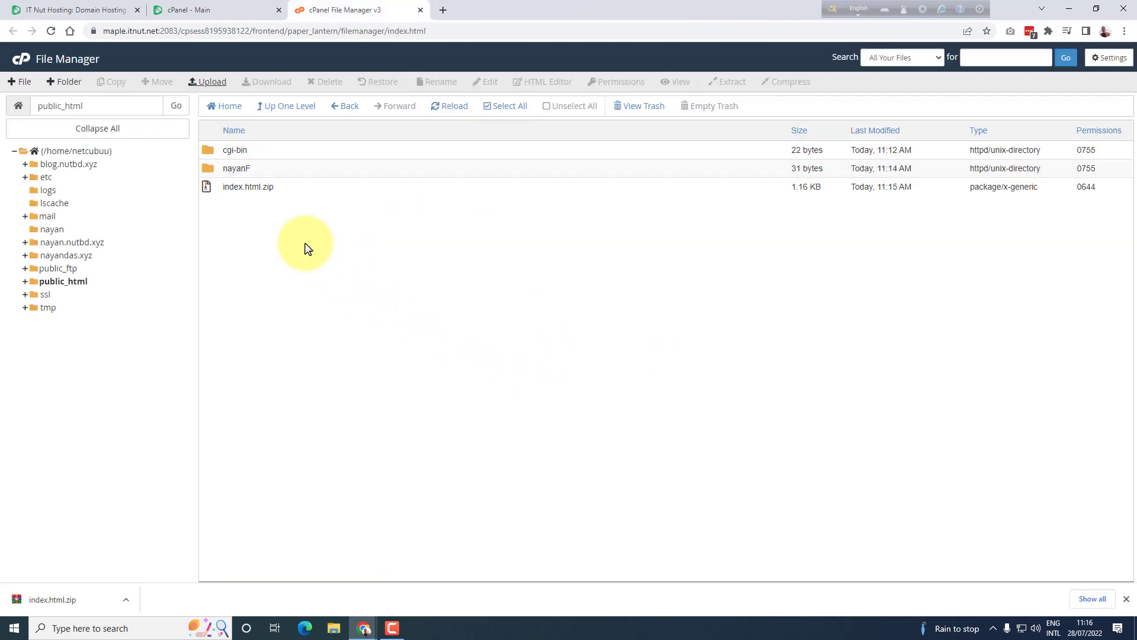
# - Extract index.html.zip into /public_html
pyautogui.click(356, 187)
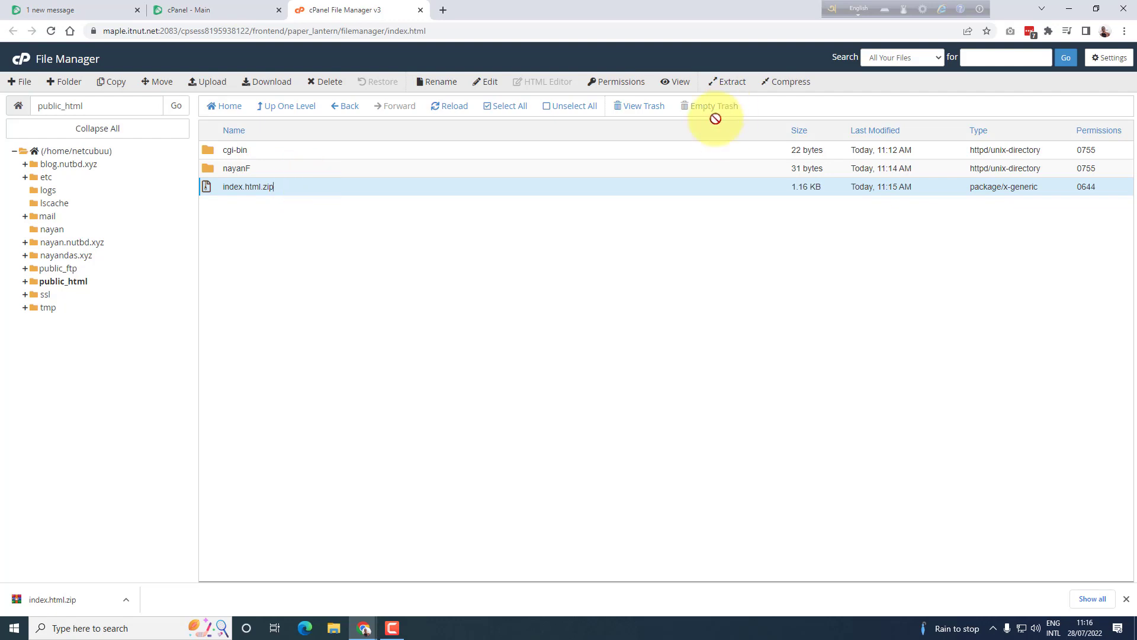
pyautogui.click(734, 89)
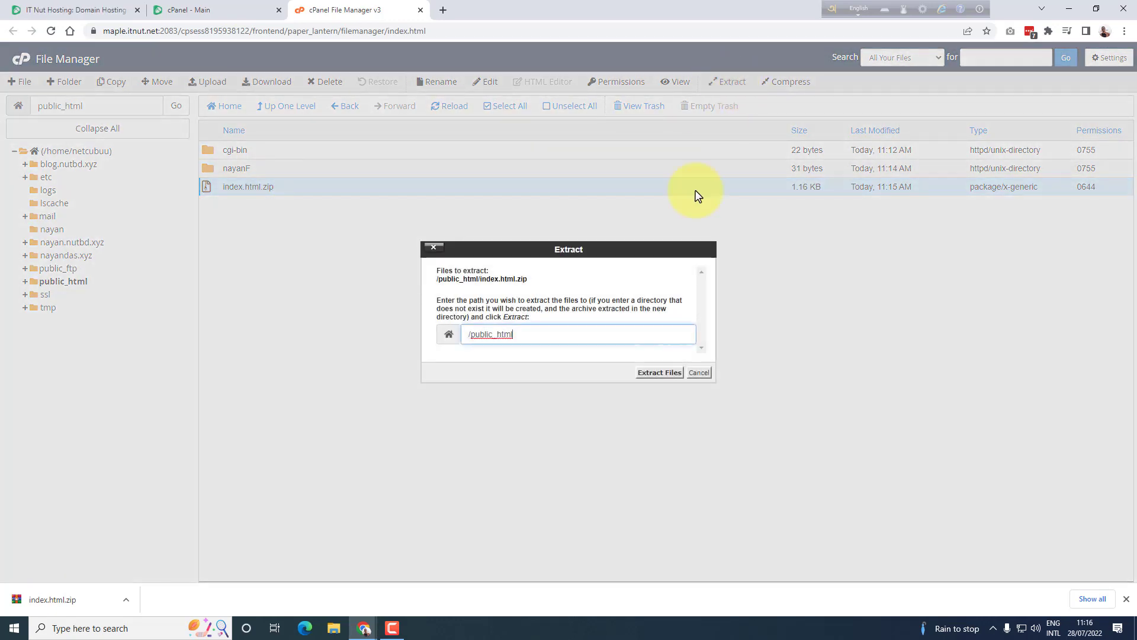
pyautogui.moveTo(524, 336); pyautogui.dragTo(476, 334)
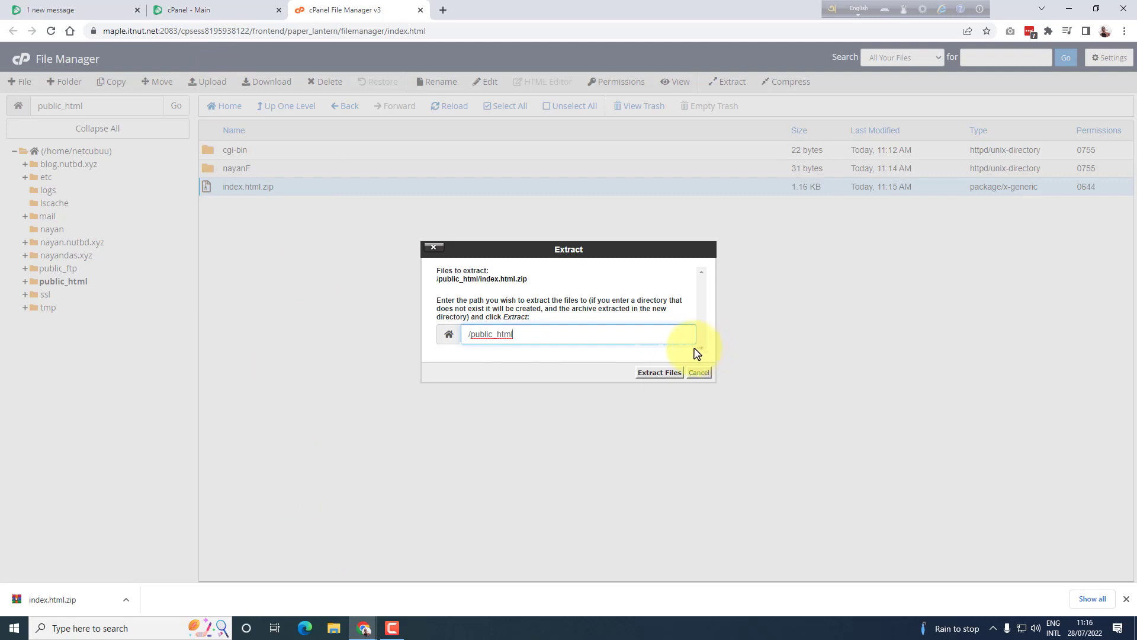
pyautogui.click(657, 375)
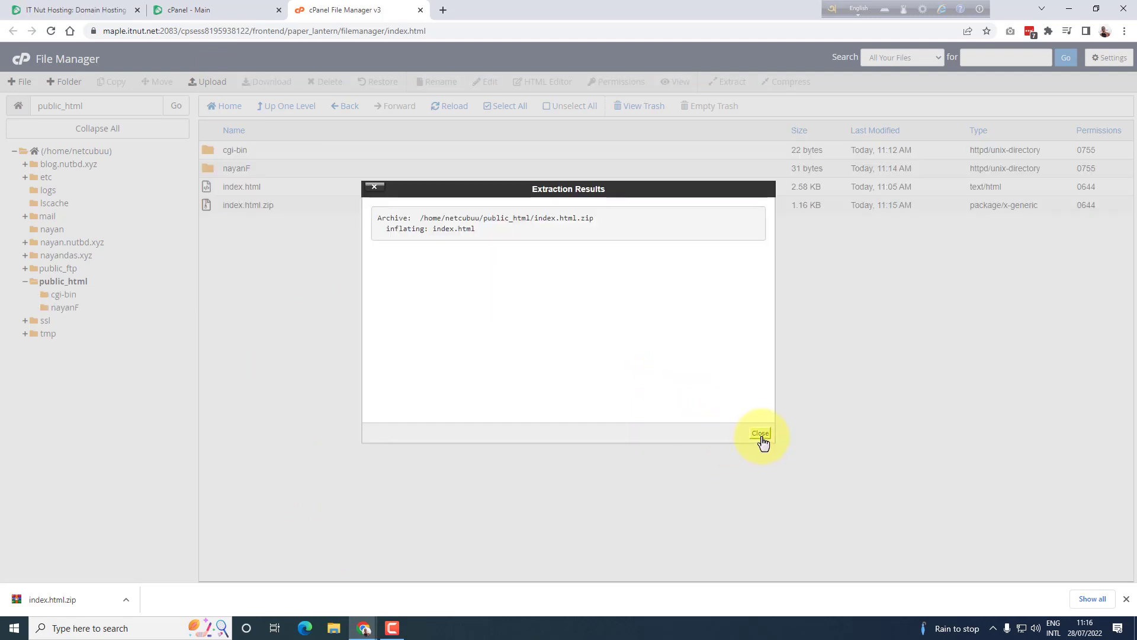
# - Review the extraction results for index.html.zip and close the results dialog
pyautogui.moveTo(379, 217); pyautogui.dragTo(548, 231)
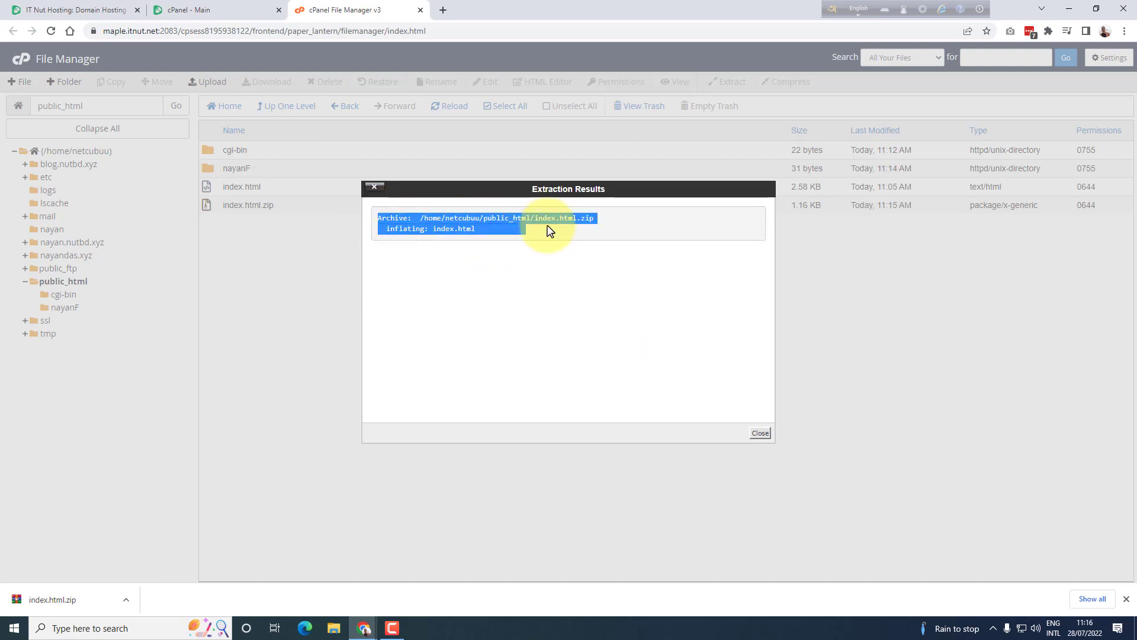
pyautogui.click(651, 233)
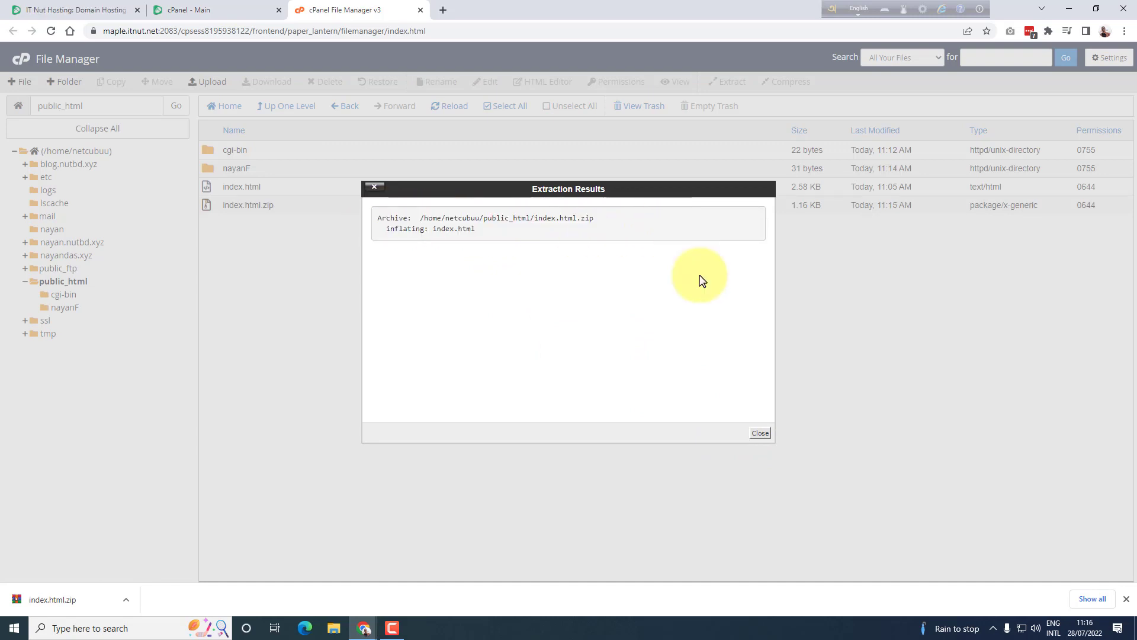
pyautogui.click(762, 435)
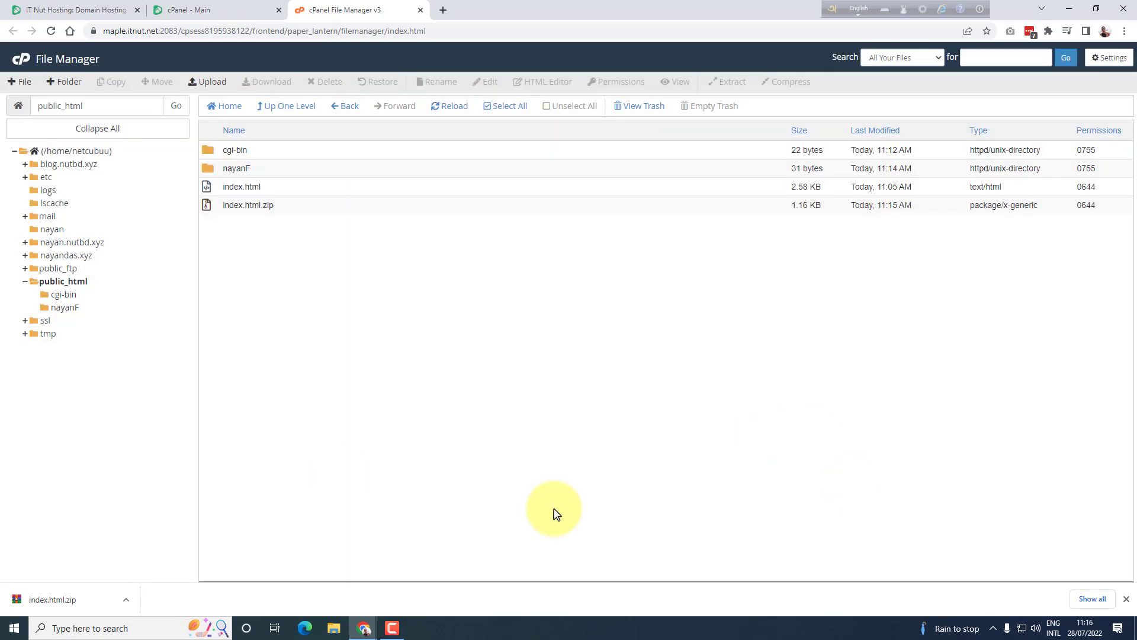
# - Open the primary domain nutbd.xyz from the cPanel main page to check the live website and return to the File Manager
pyautogui.click(277, 193)
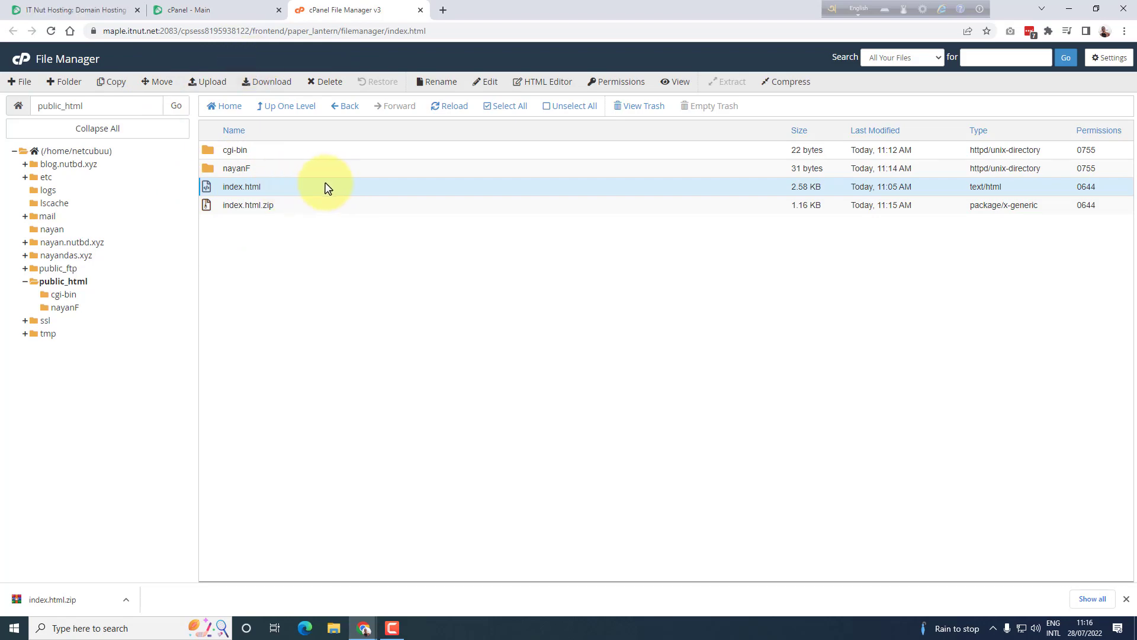
pyautogui.click(223, 12)
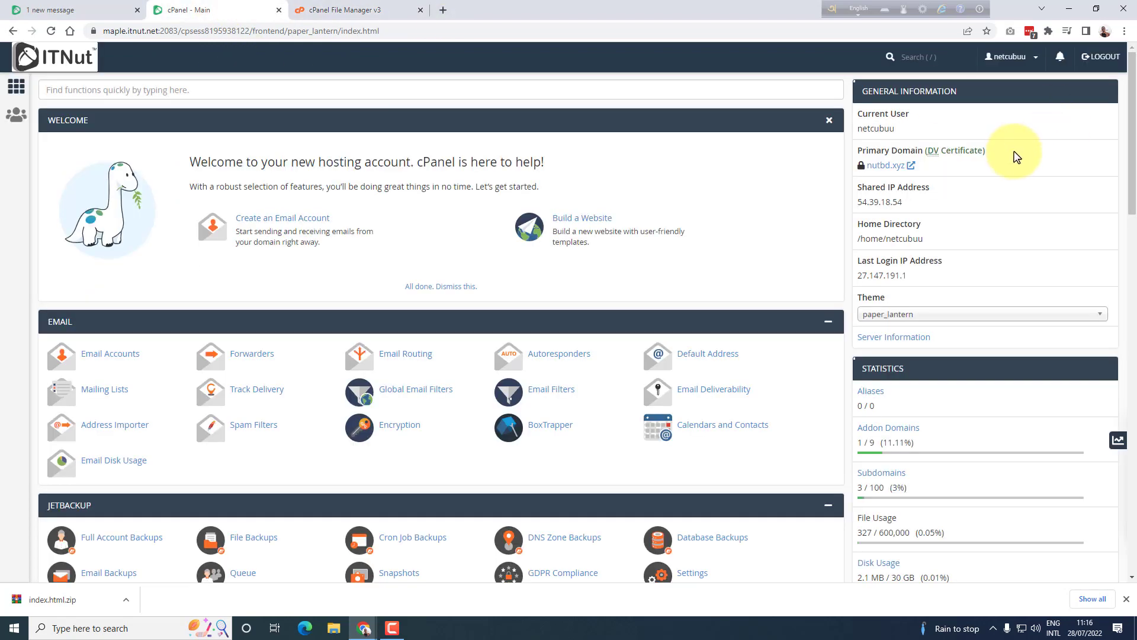
pyautogui.click(877, 163)
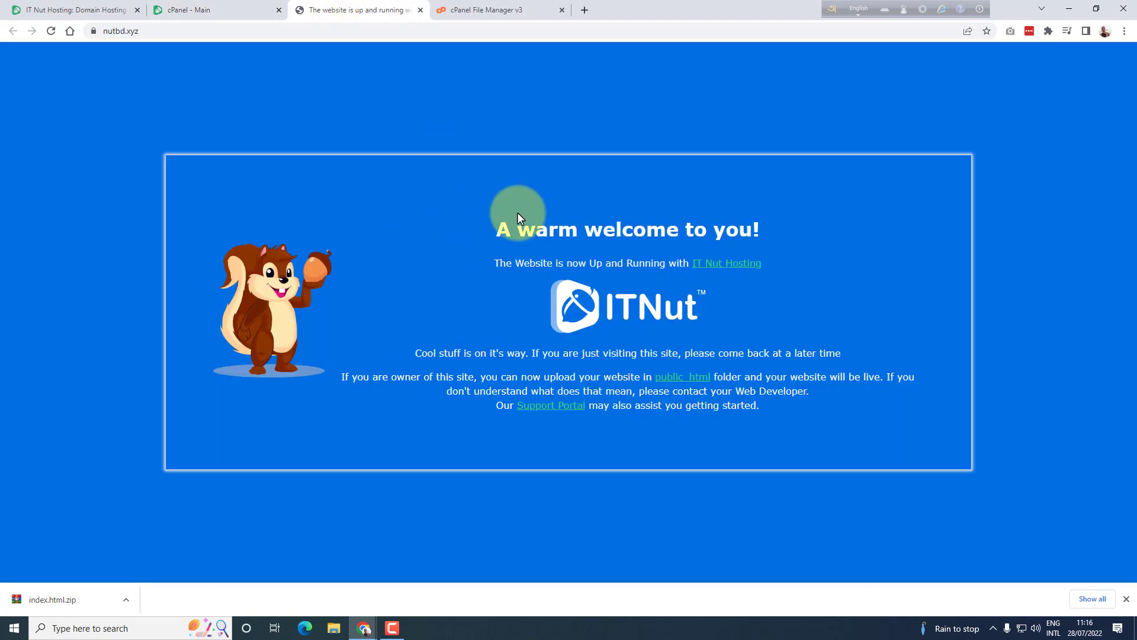
pyautogui.moveTo(478, 222); pyautogui.dragTo(786, 369)
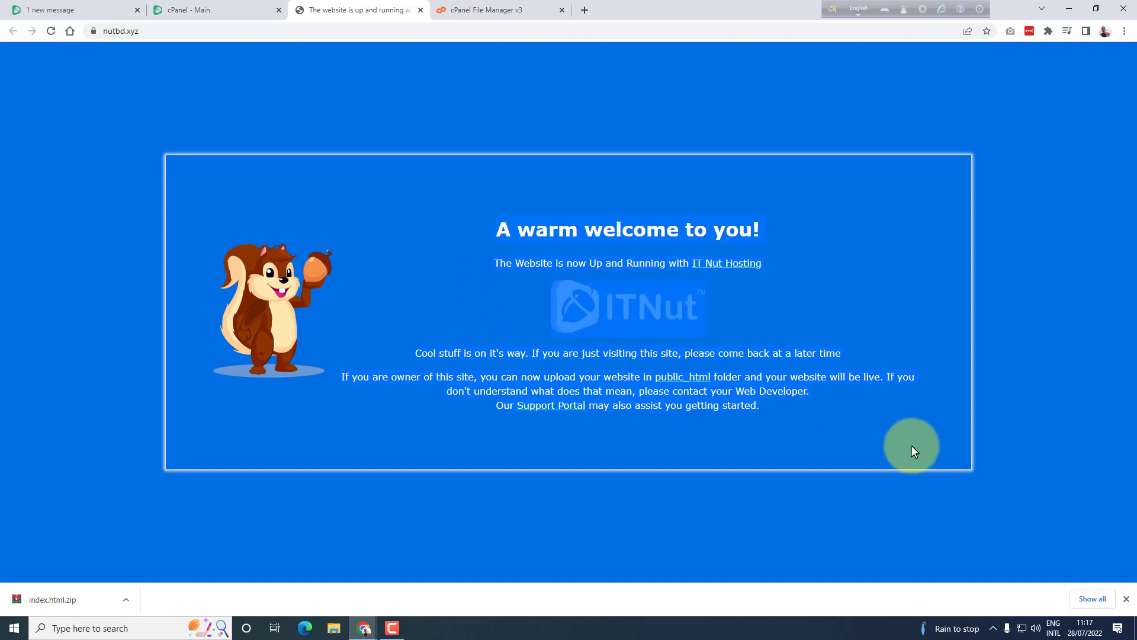
pyautogui.hotkey('ctrl', 'Tab')
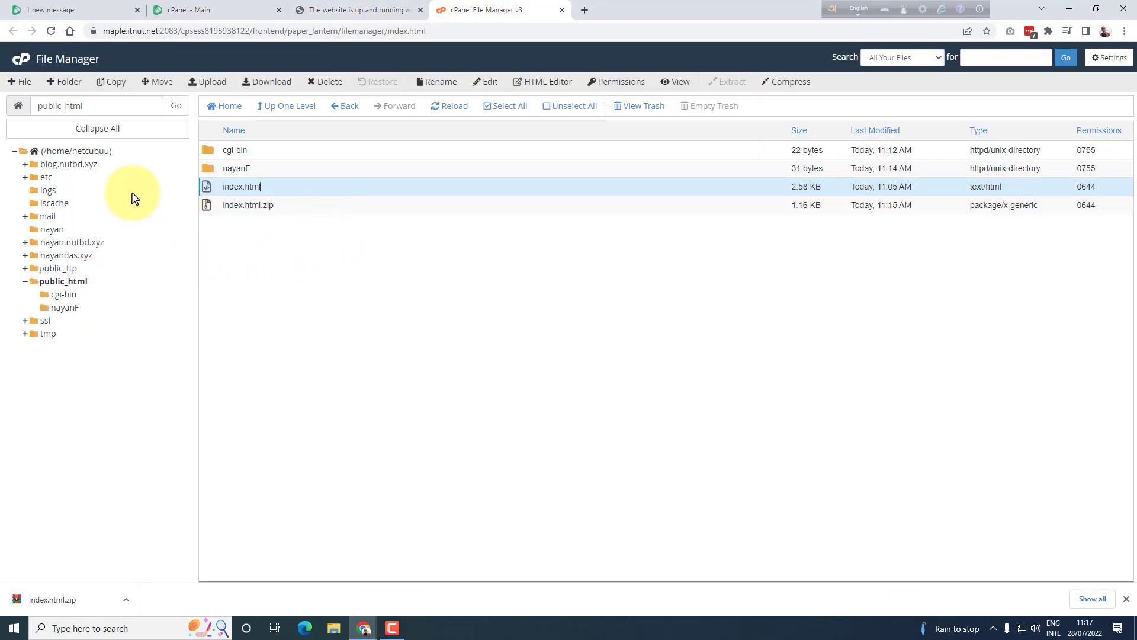
# - Download index.html from public_html to the local computer
pyautogui.click(329, 192)
pyautogui.click(335, 195)
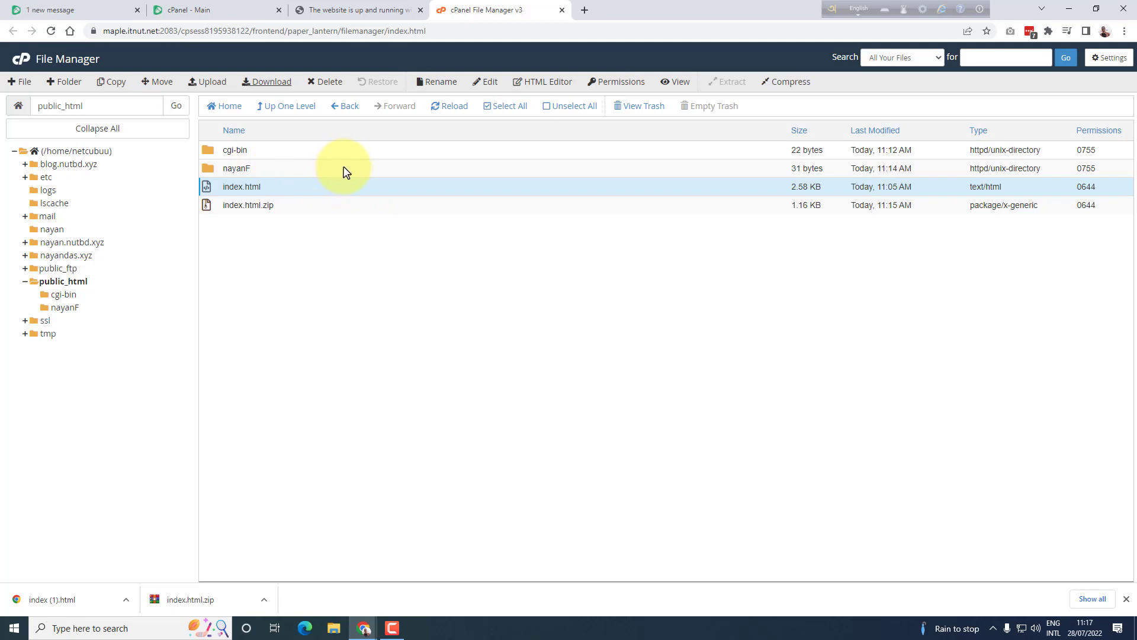
pyautogui.keyDown('ctrl'); pyautogui.click(464, 205); pyautogui.keyUp('ctrl')
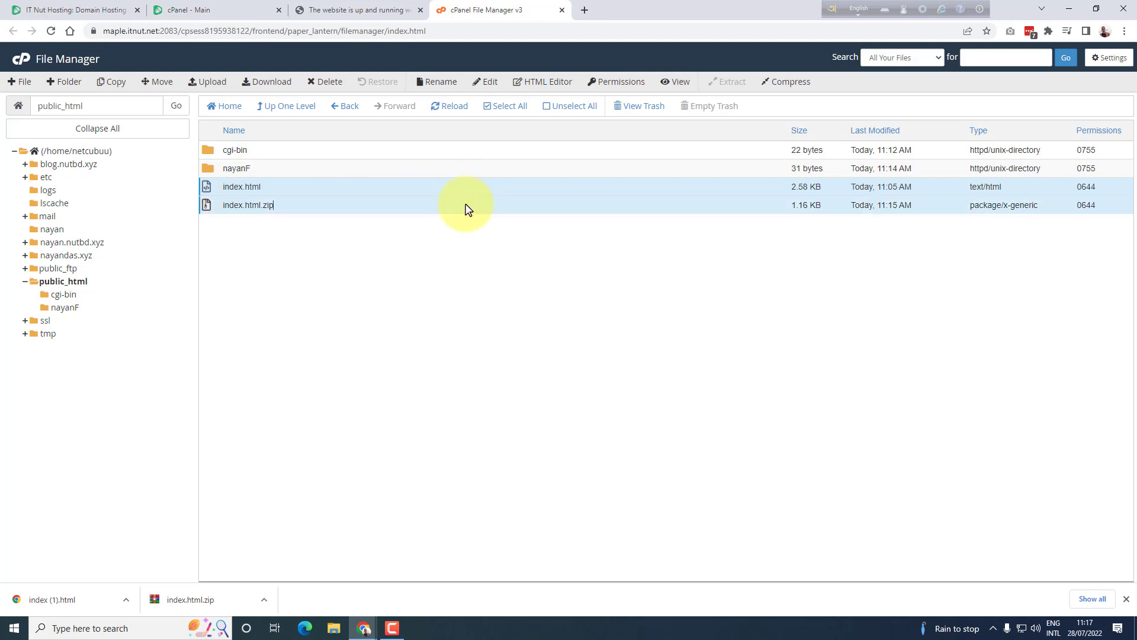
pyautogui.keyDown('ctrl'); pyautogui.click(471, 174); pyautogui.keyUp('ctrl')
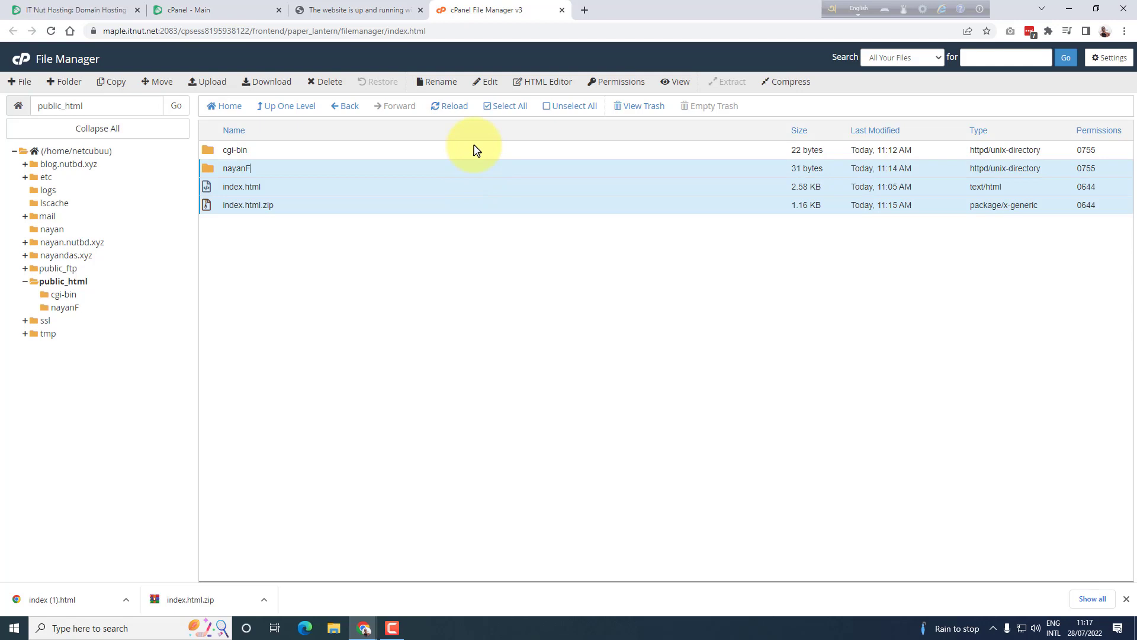
pyautogui.keyDown('ctrl'); pyautogui.click(474, 149); pyautogui.keyUp('ctrl')
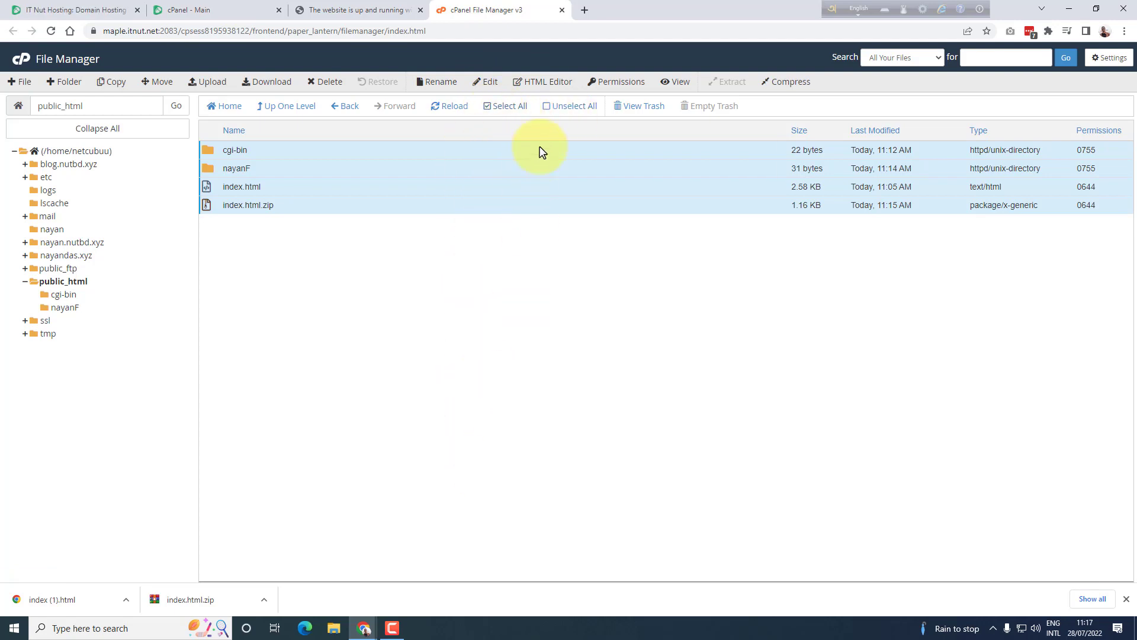
pyautogui.click(554, 110)
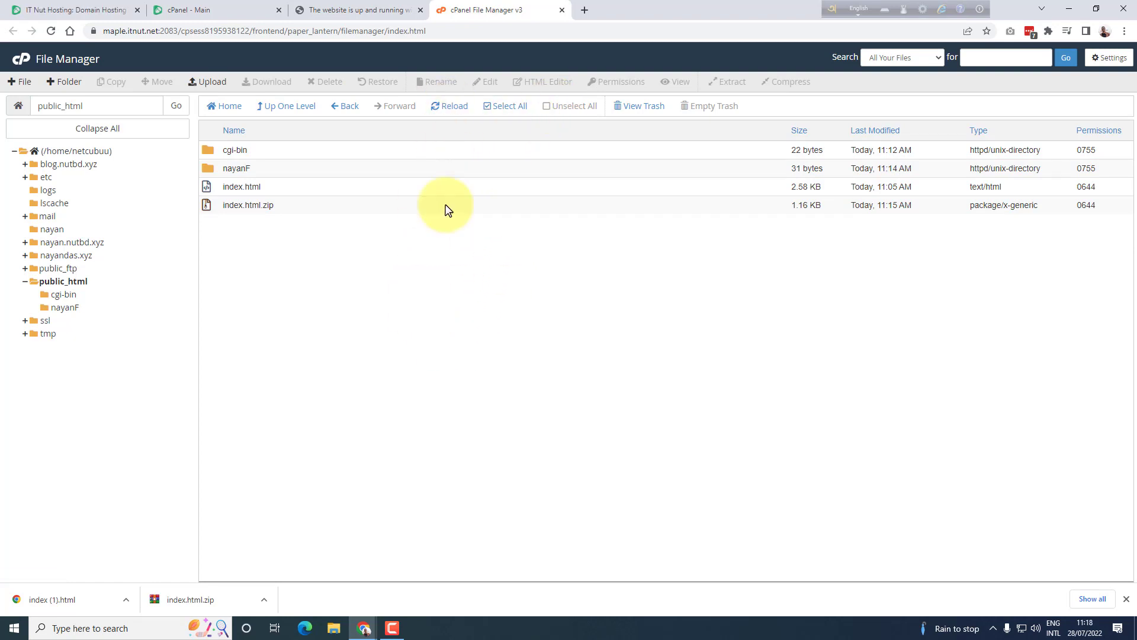
# - Compress all items in public_html into the Zip archive /public_html/cgi-bin.zip and close the compression results
pyautogui.click(498, 113)
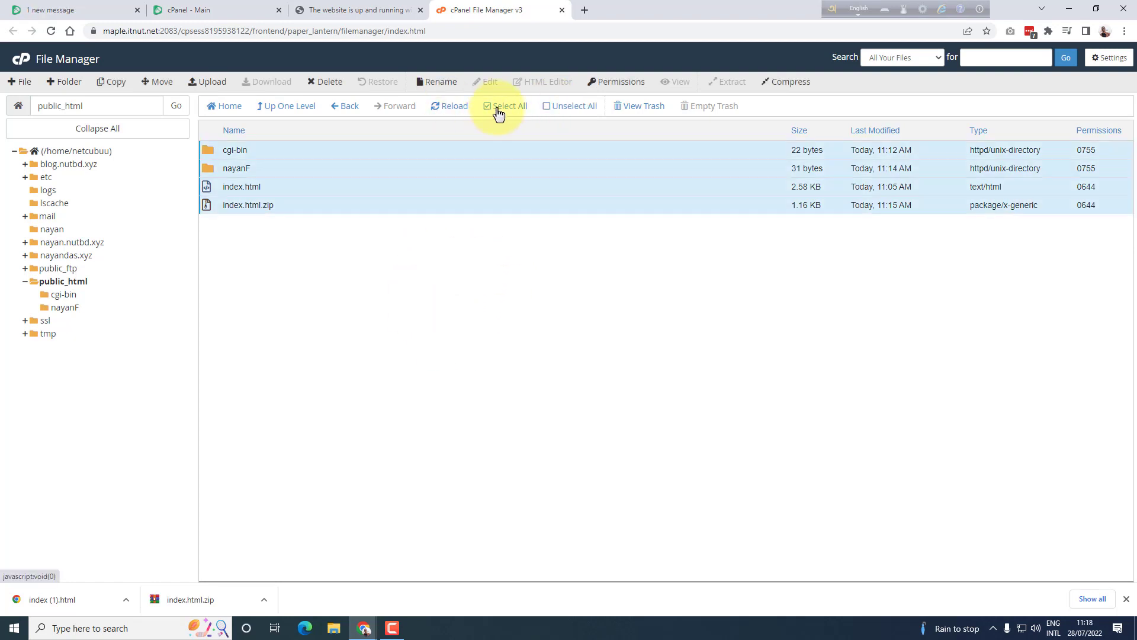
pyautogui.click(790, 82)
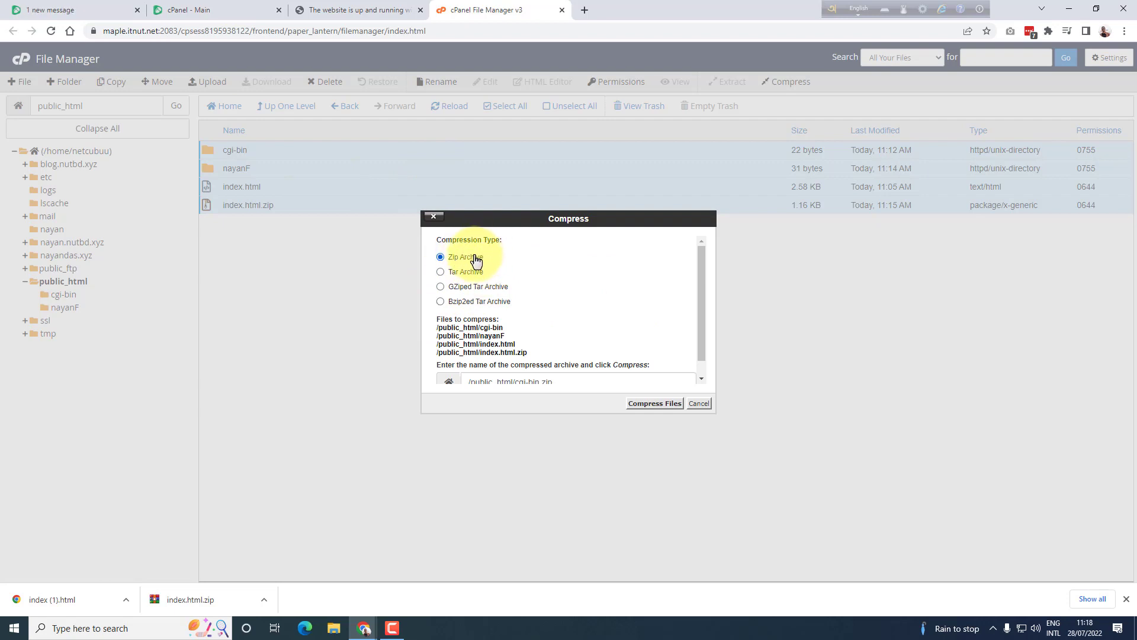
pyautogui.click(664, 408)
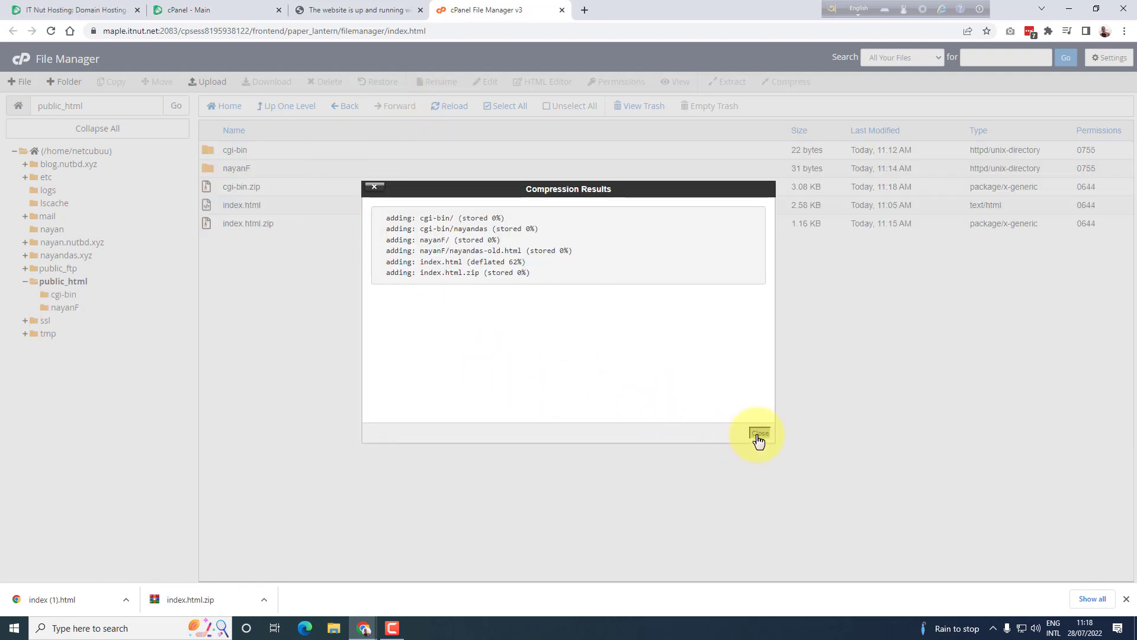
pyautogui.click(760, 433)
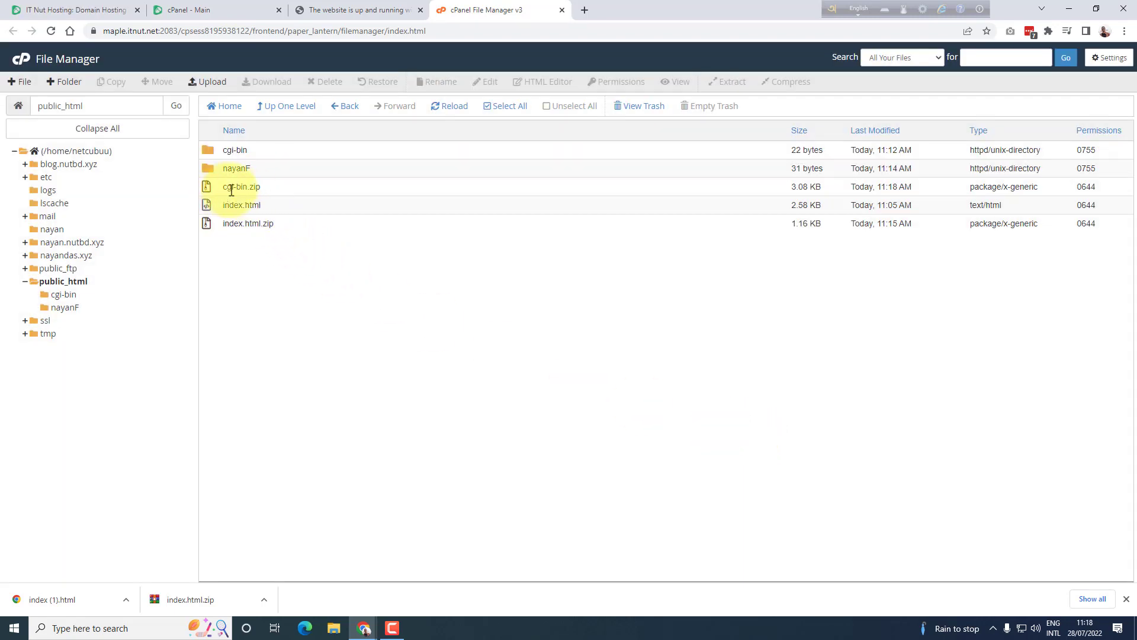
pyautogui.click(268, 192)
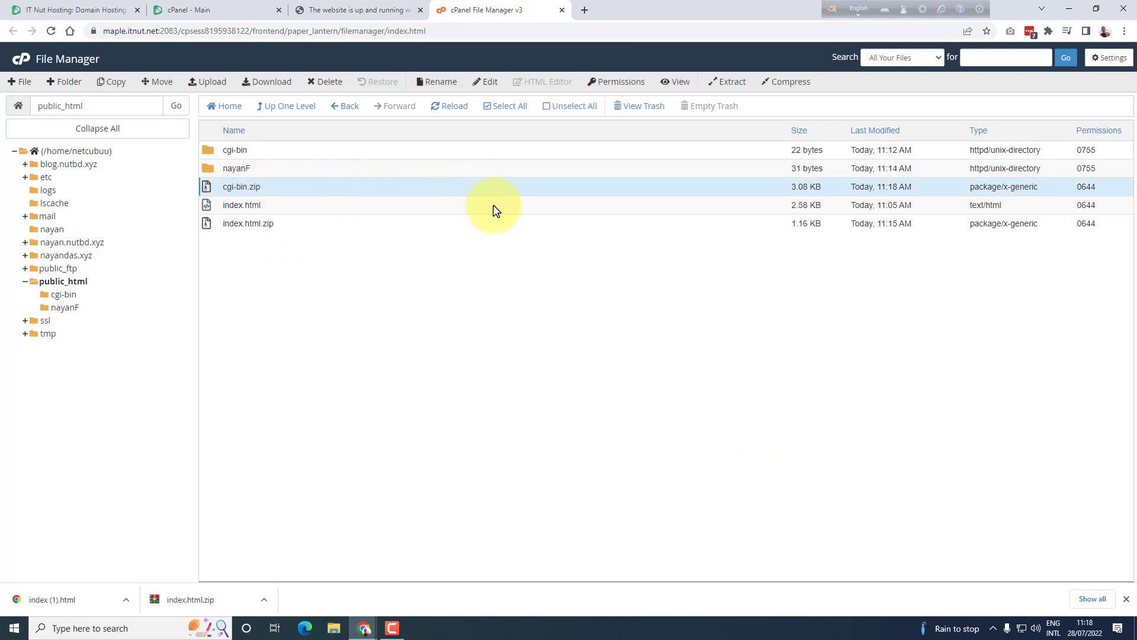
pyautogui.click(469, 206)
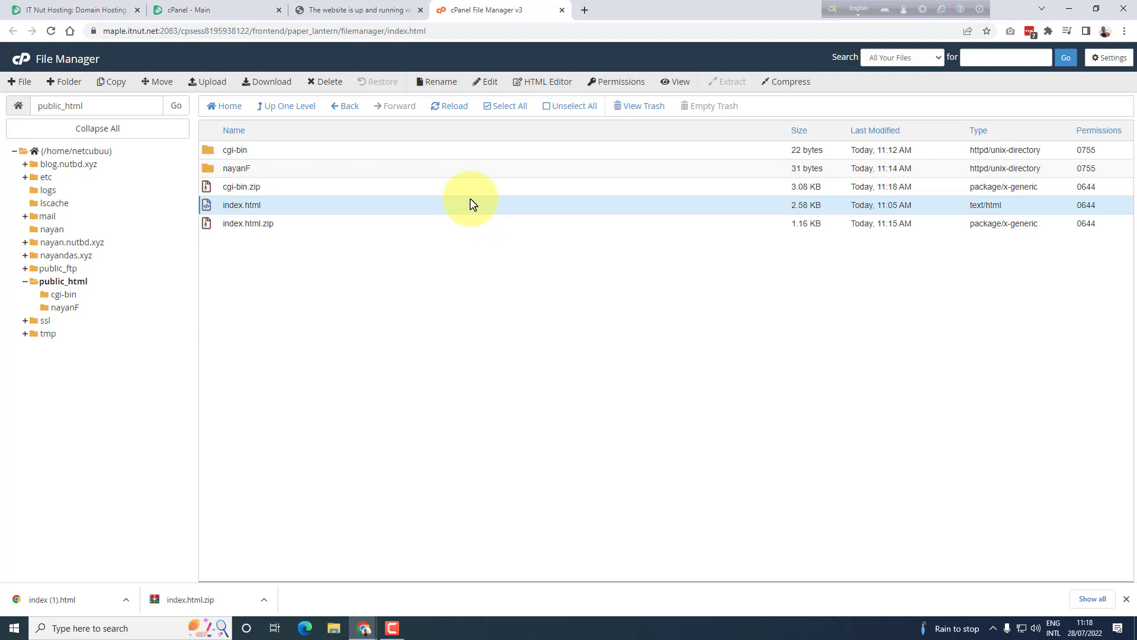
pyautogui.keyDown('shift'); pyautogui.click(498, 171); pyautogui.keyUp('shift')
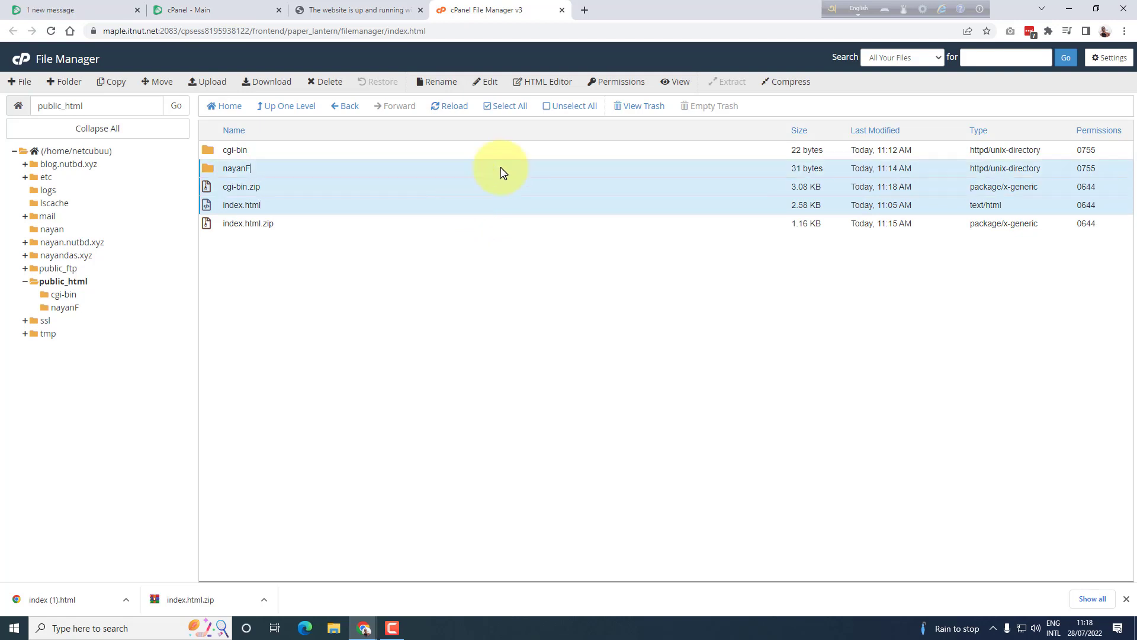
pyautogui.click(787, 83)
pyautogui.scroll(-1, 568, 343)
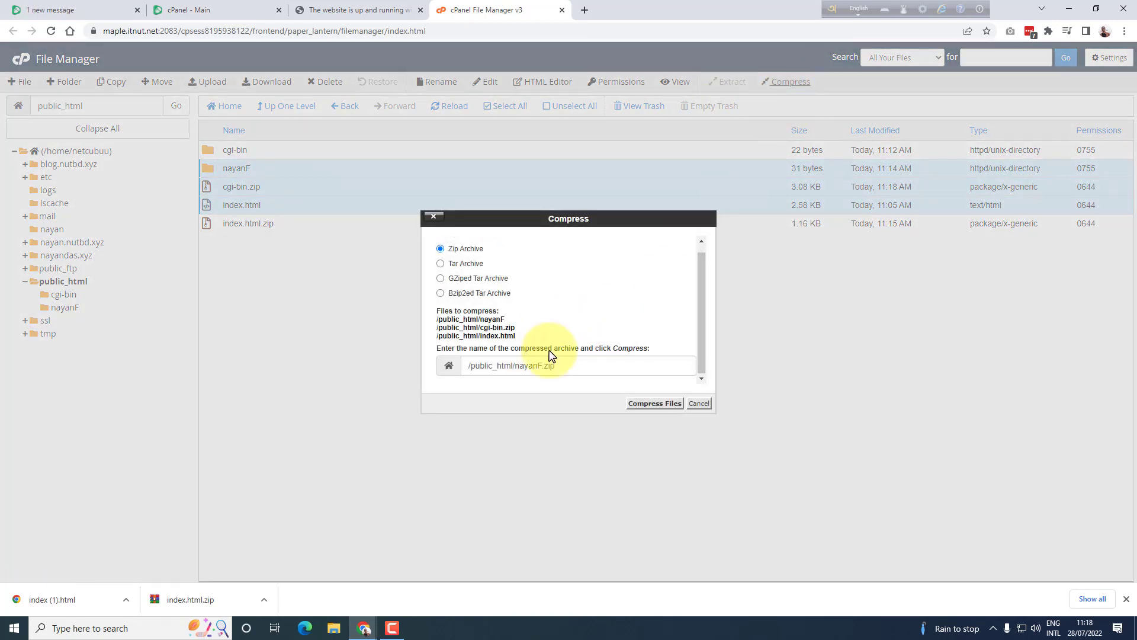
pyautogui.moveTo(571, 365); pyautogui.dragTo(481, 364)
pyautogui.click(574, 365)
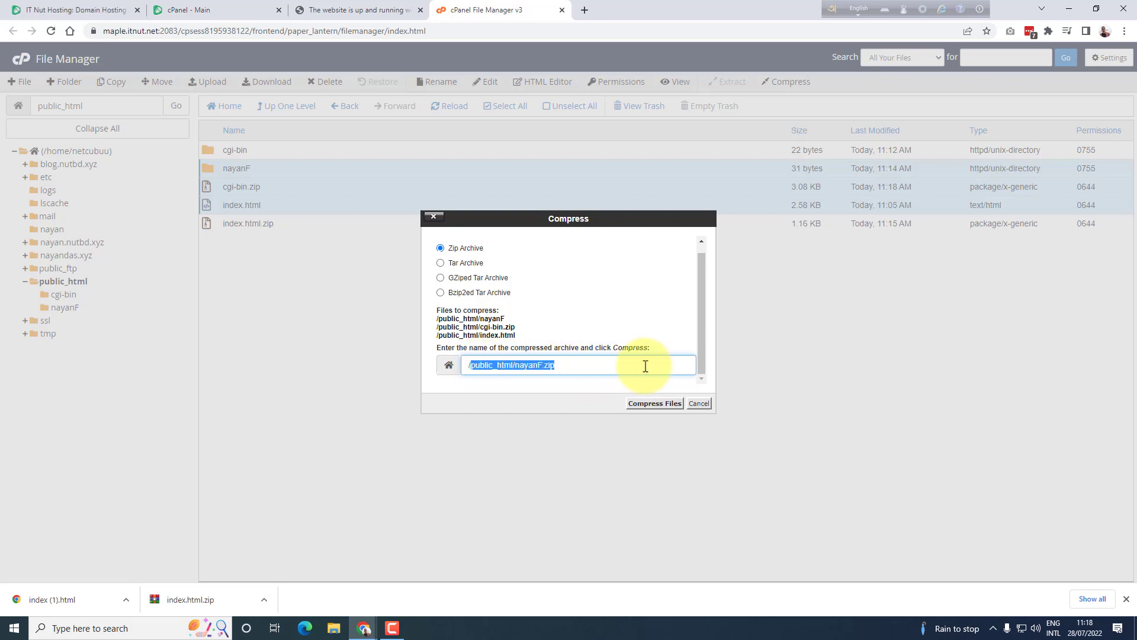
pyautogui.press('BackSpace')
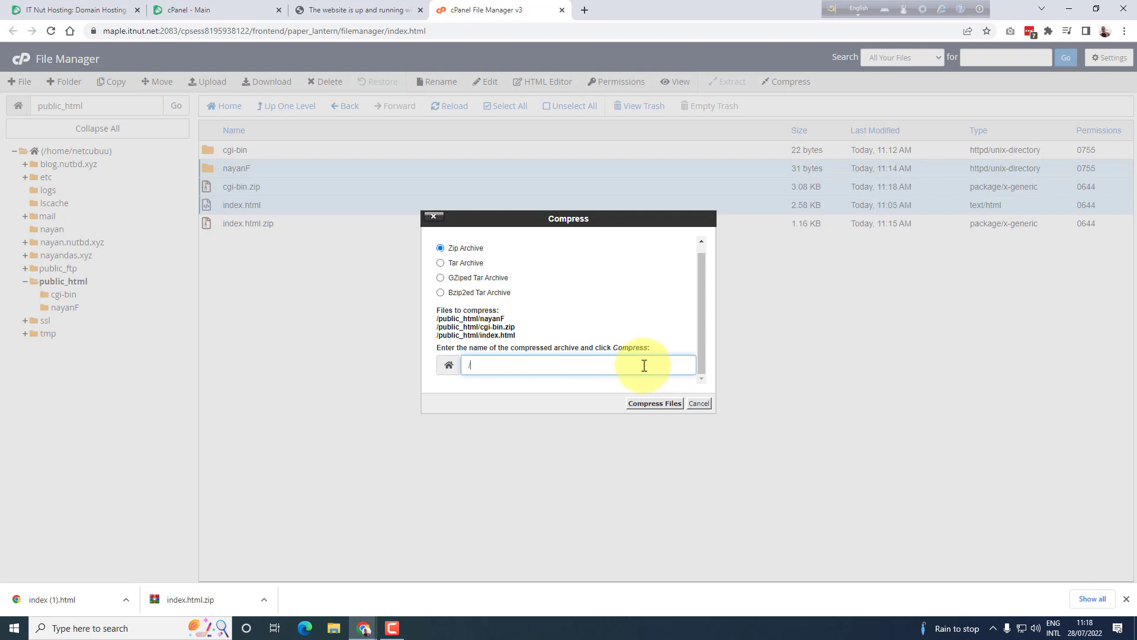
pyautogui.hotkey('ctrl', 'z')
pyautogui.click(510, 365)
pyautogui.moveTo(517, 365); pyautogui.dragTo(601, 363)
pyautogui.click(596, 363)
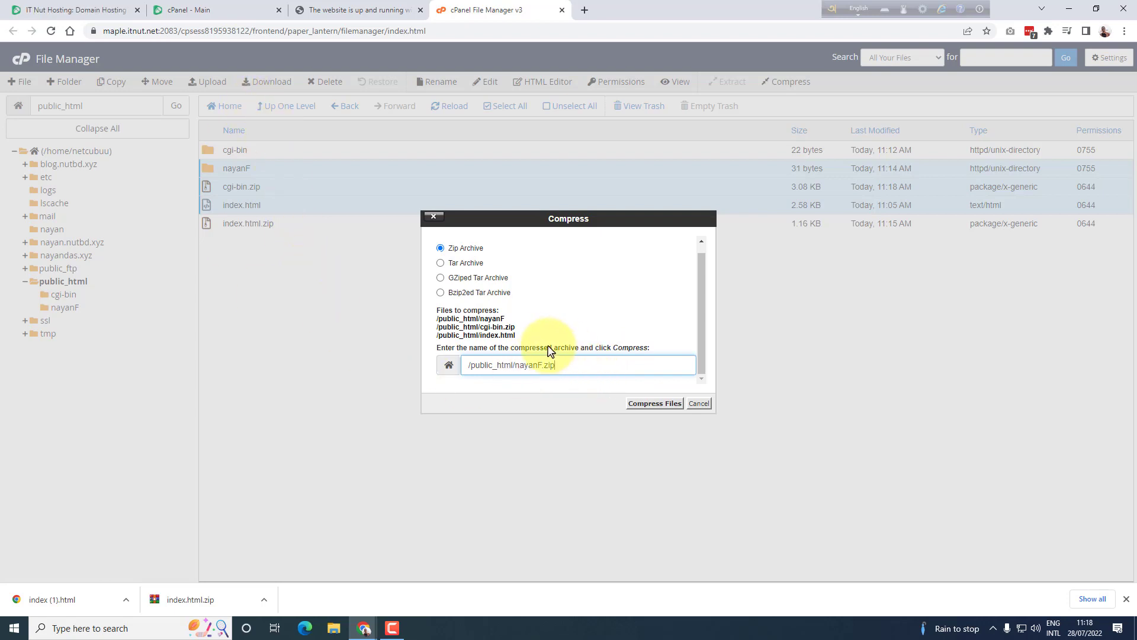
pyautogui.click(699, 405)
# - Download cgi-bin.zip from public_html and permanently delete it from the server, skipping the trash
pyautogui.click(375, 211)
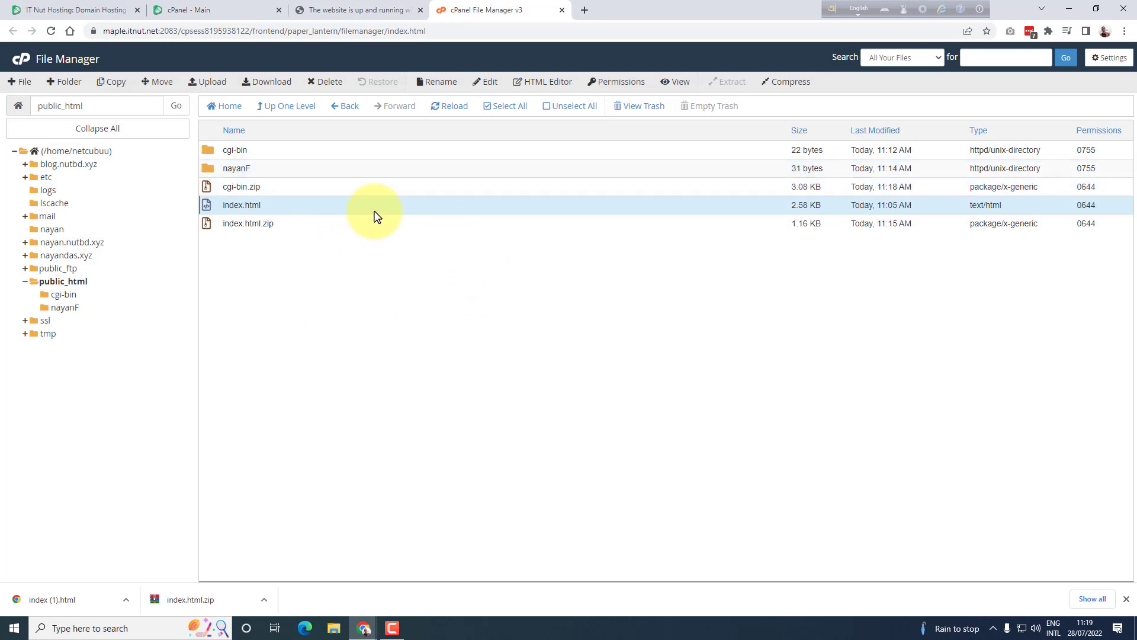
pyautogui.click(329, 193)
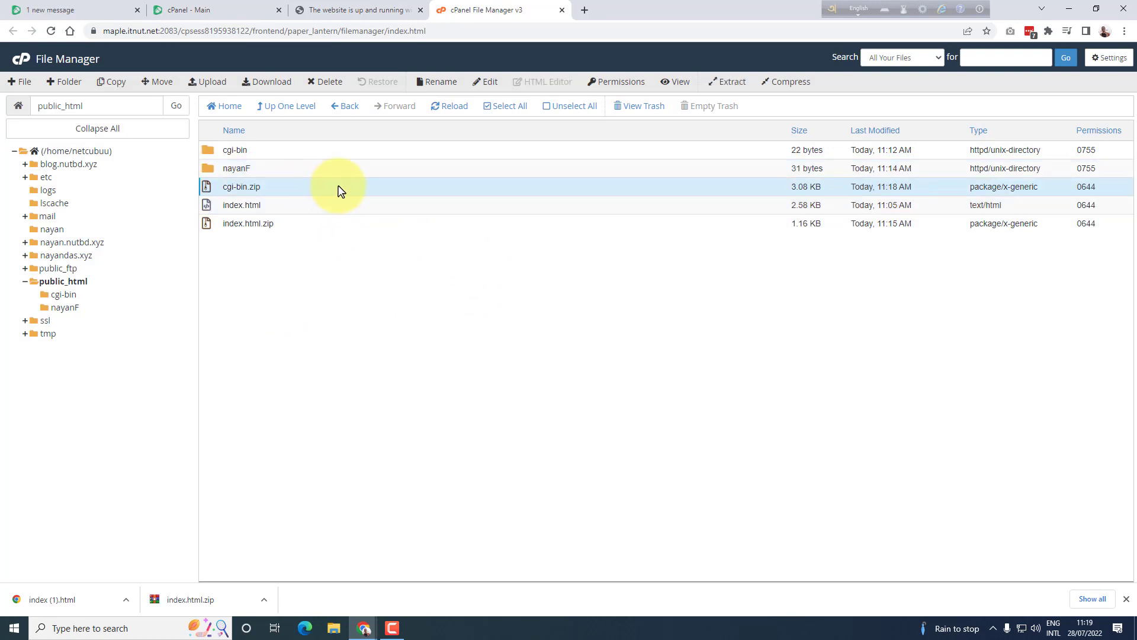
pyautogui.click(273, 87)
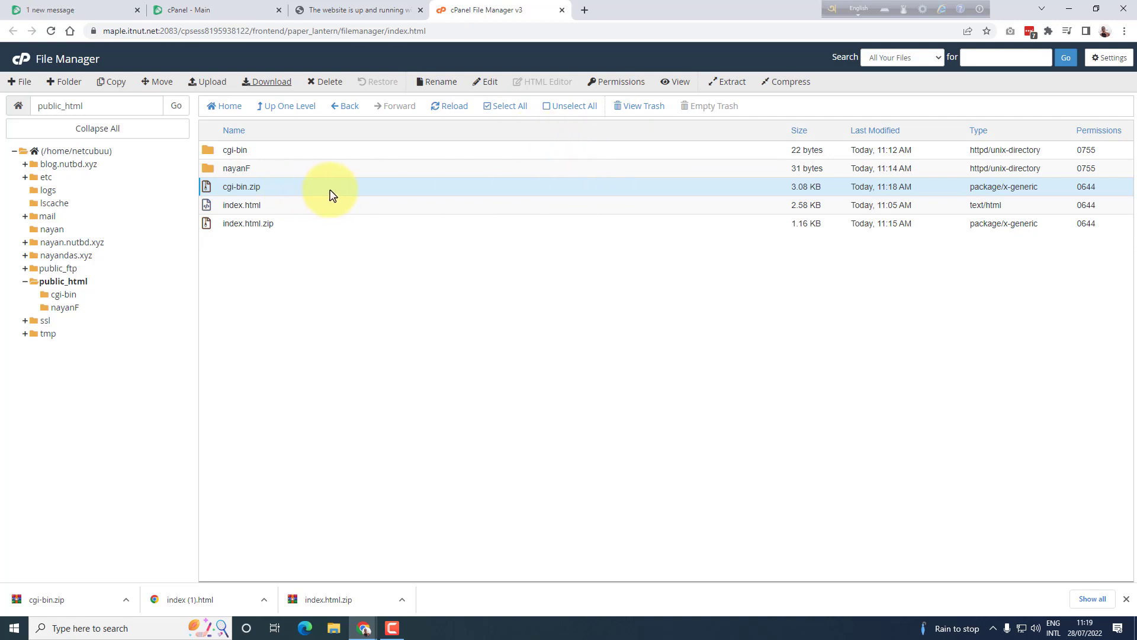
pyautogui.click(324, 83)
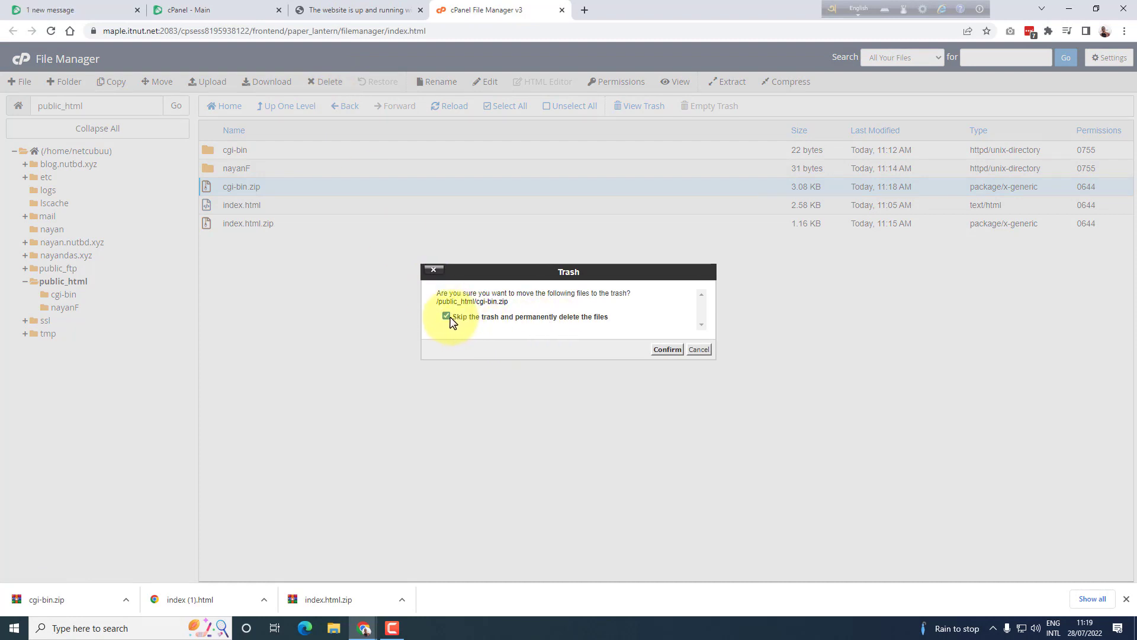
pyautogui.click(666, 350)
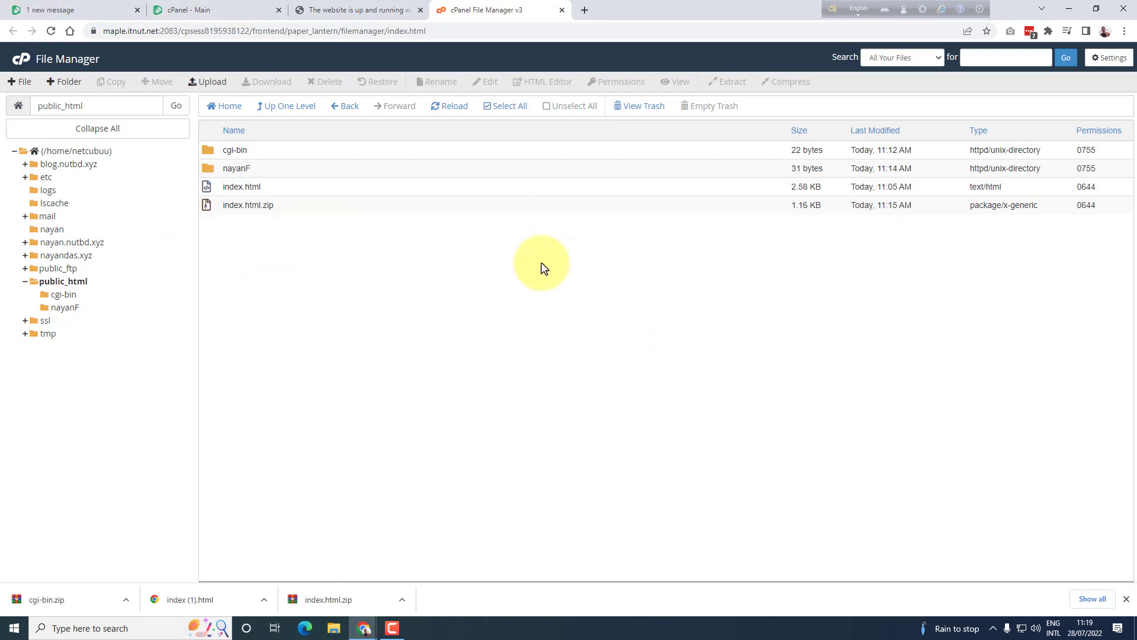
pyautogui.click(508, 209)
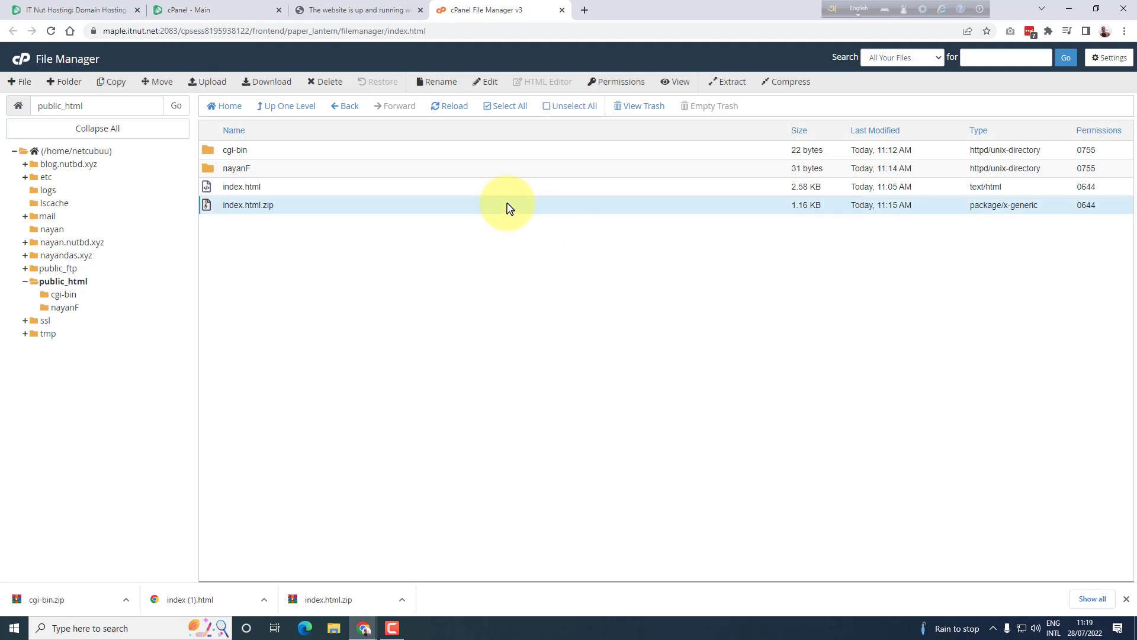
pyautogui.keyDown('ctrl'); pyautogui.click(536, 190); pyautogui.keyUp('ctrl')
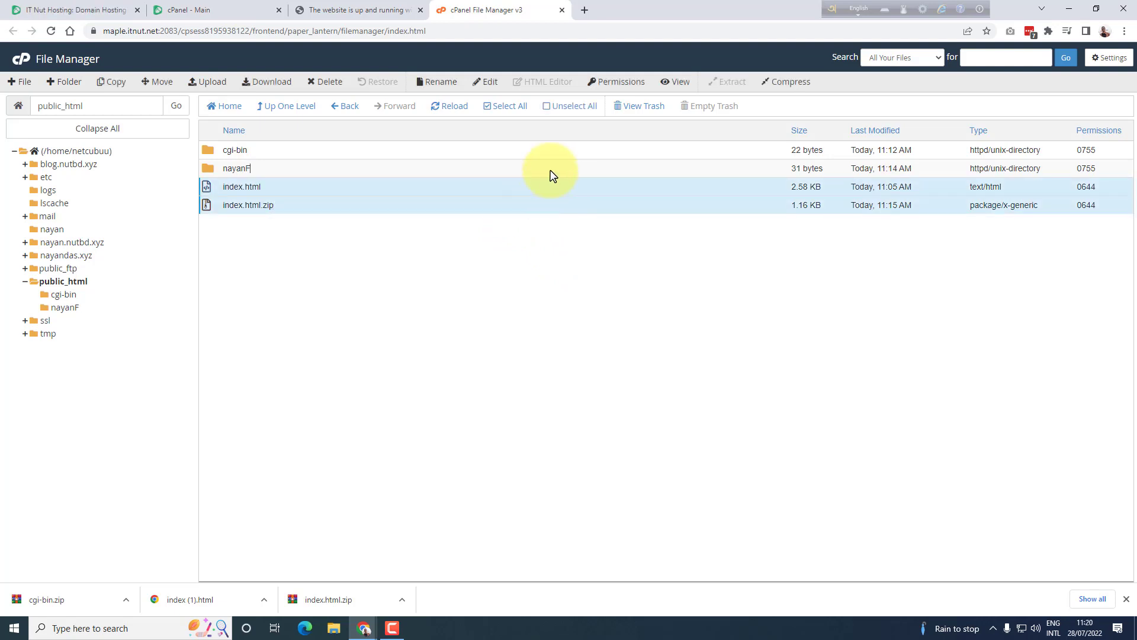
pyautogui.keyDown('ctrl'); pyautogui.click(552, 170); pyautogui.keyUp('ctrl')
pyautogui.keyDown('ctrl'); pyautogui.click(552, 154); pyautogui.keyUp('ctrl')
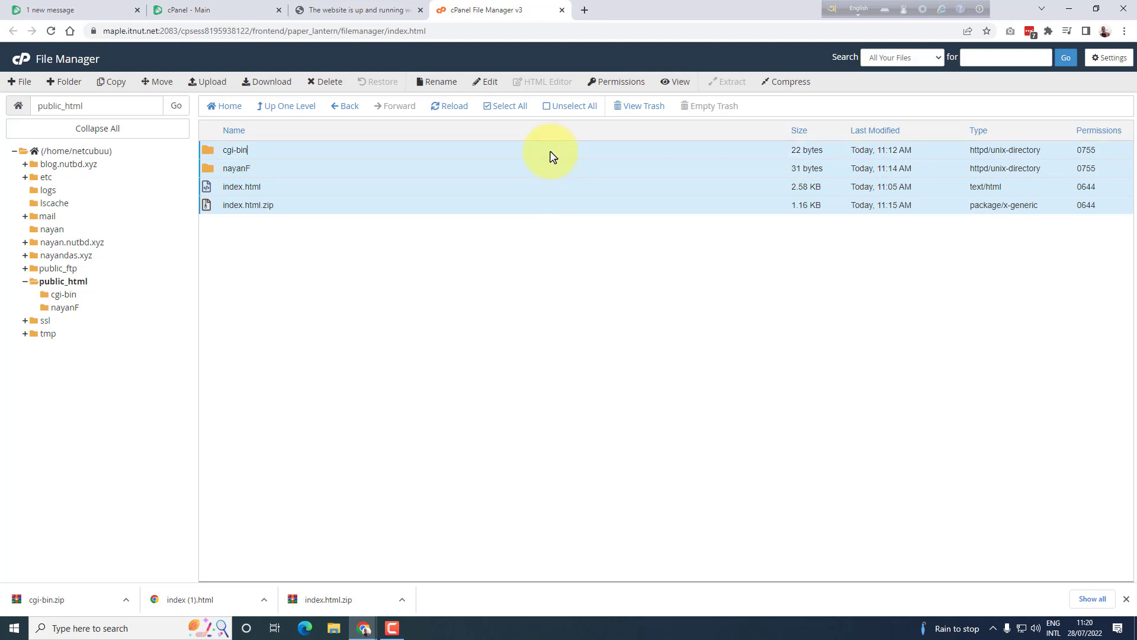
pyautogui.click(533, 170)
# - View the source of index.html in a separate tab, look over its code and close the view
pyautogui.click(348, 187)
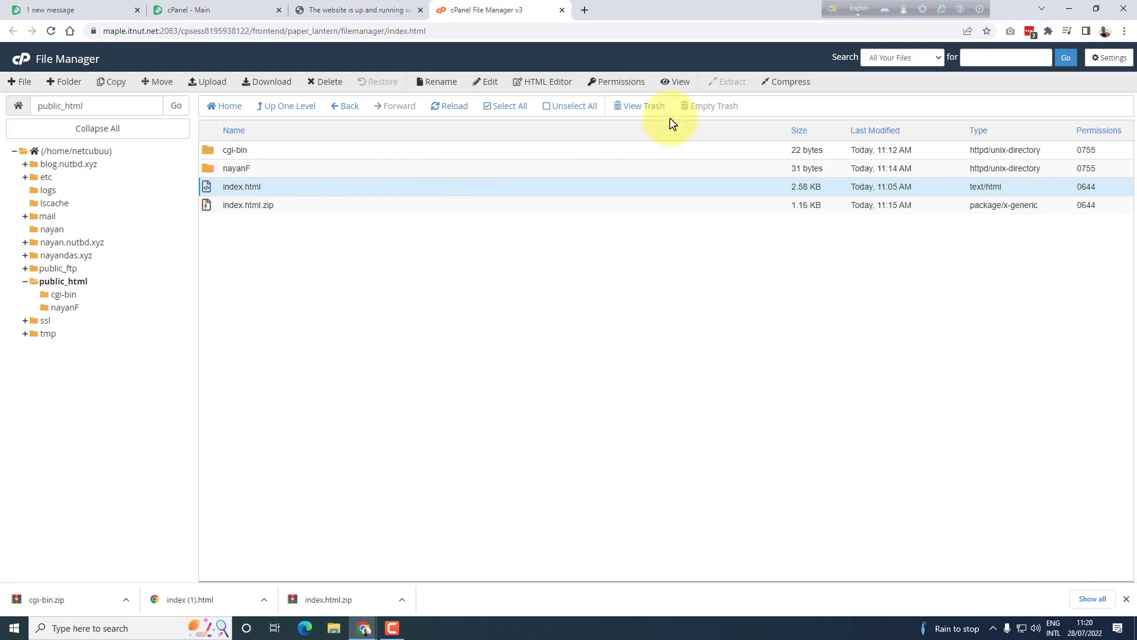
pyautogui.click(676, 87)
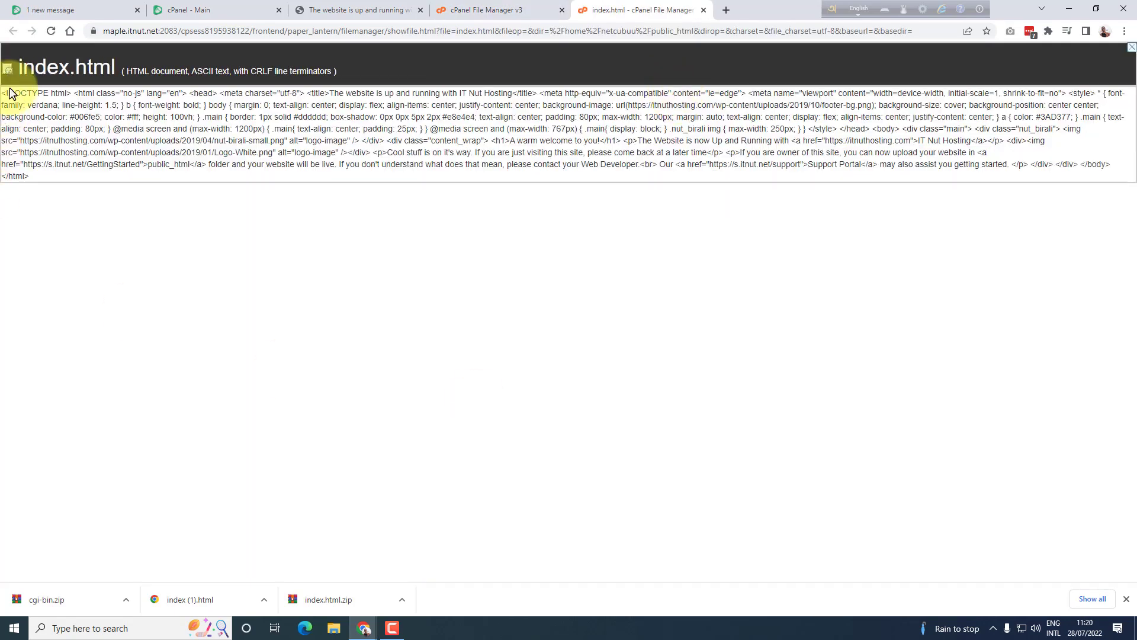
pyautogui.moveTo(3, 96); pyautogui.dragTo(1111, 167)
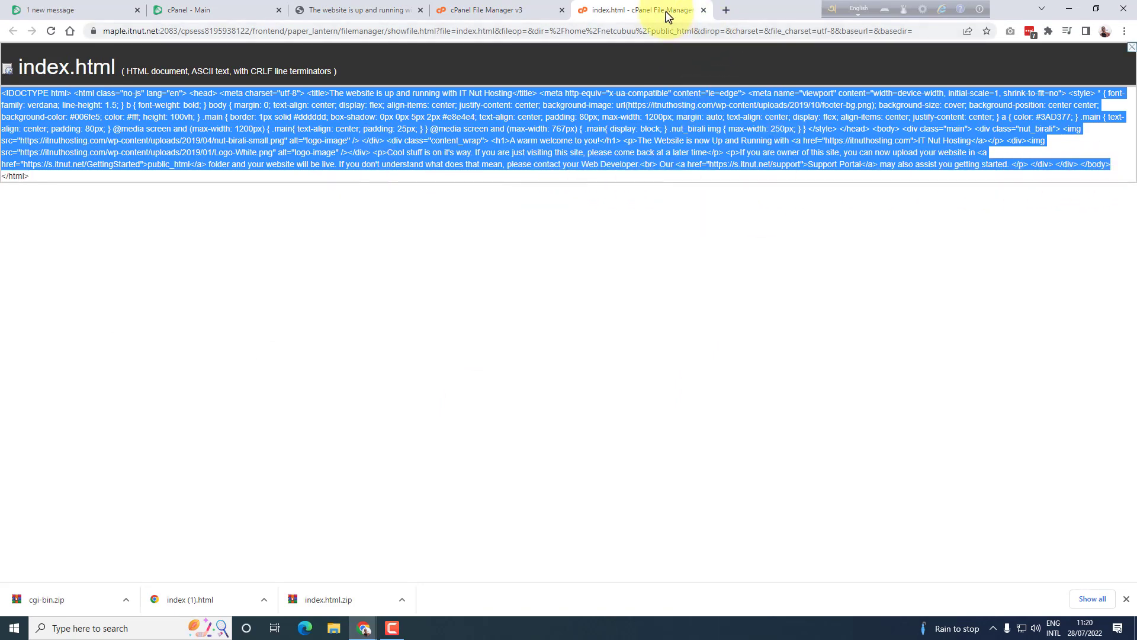
pyautogui.click(703, 10)
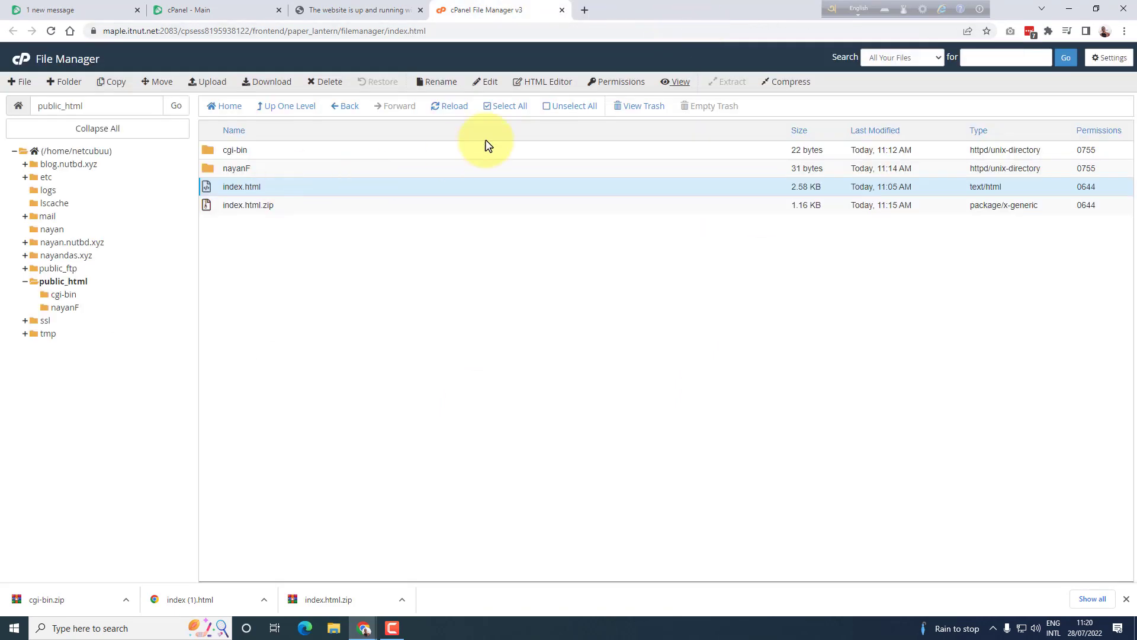
# - Open index.html in the code editor, examine its code, try saving it and close the editor
pyautogui.click(485, 87)
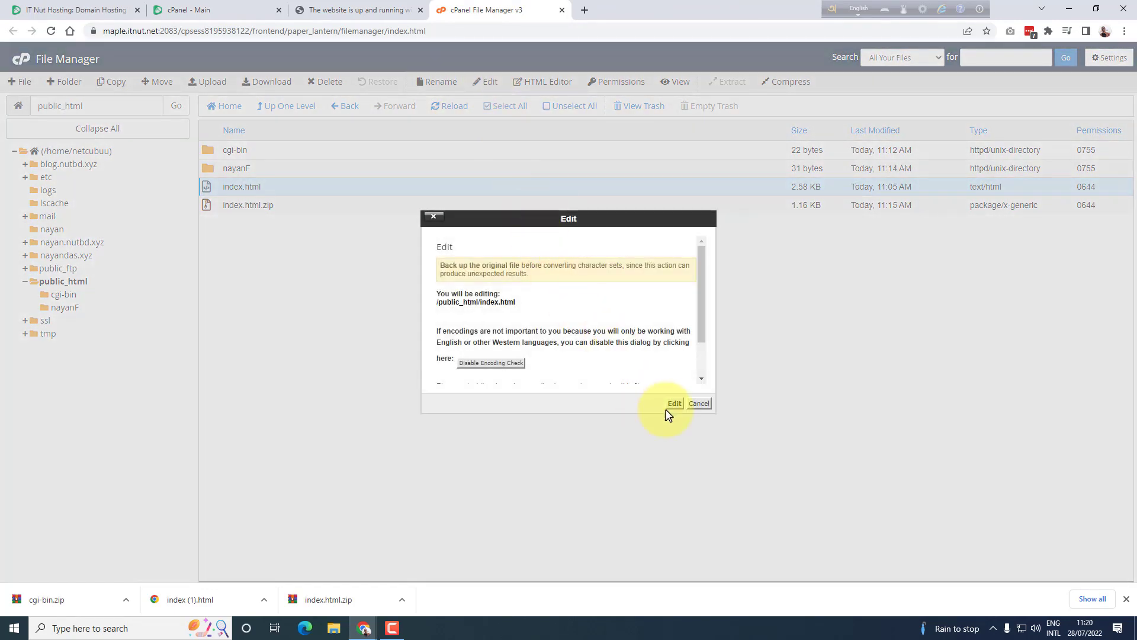
pyautogui.click(674, 403)
pyautogui.click(249, 449)
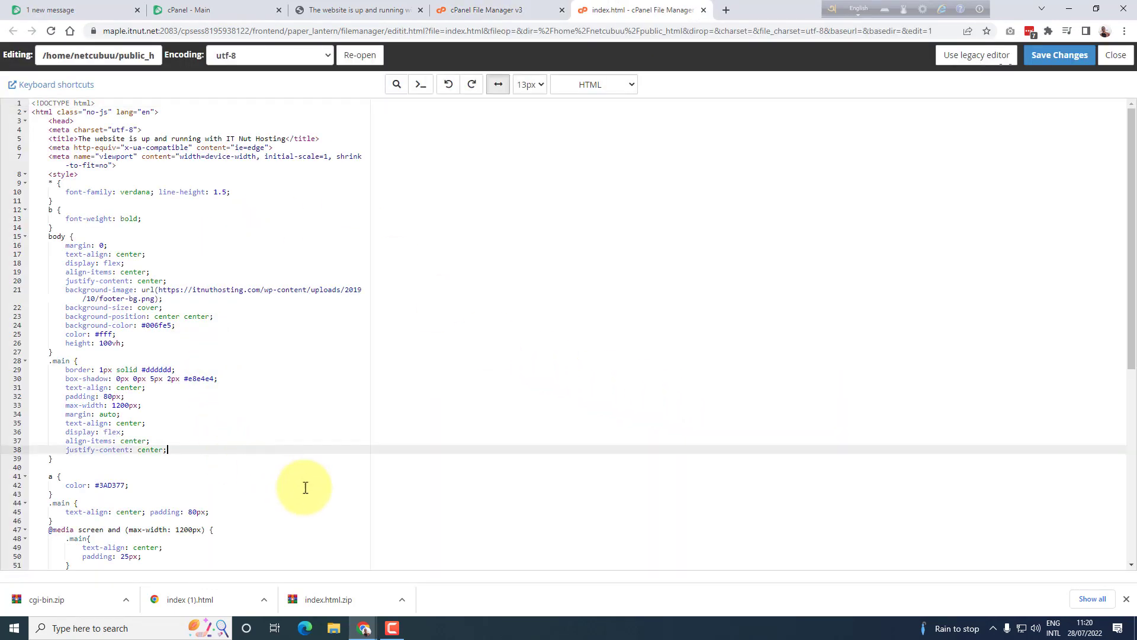
pyautogui.scroll(-4, 441, 494)
pyautogui.scroll(-3, 441, 494)
pyautogui.click(1059, 56)
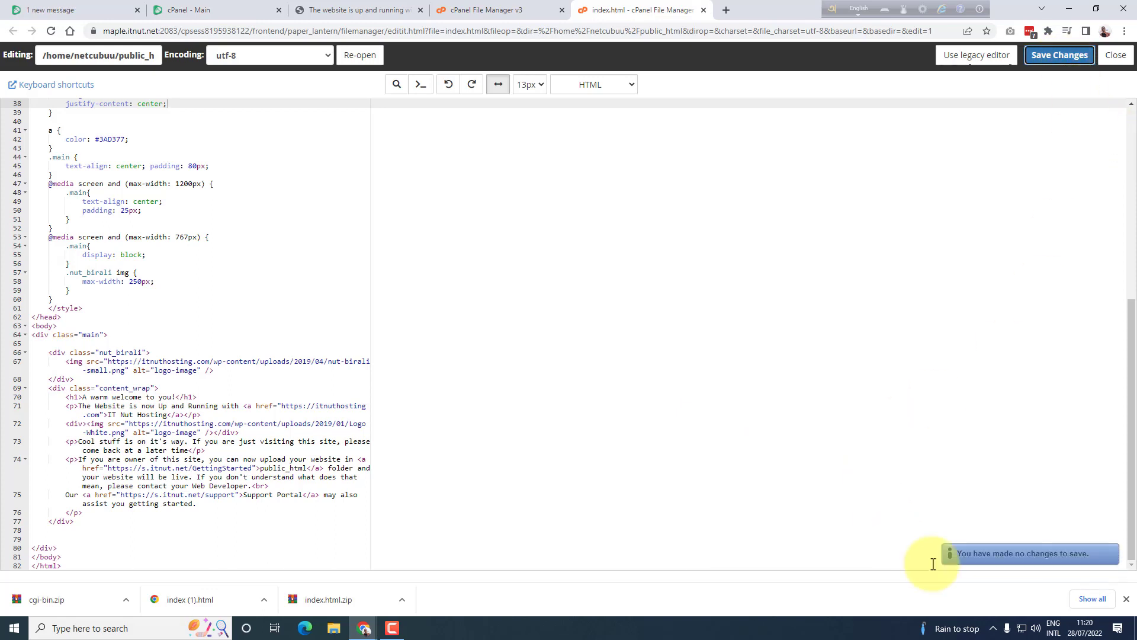
pyautogui.middleClick(635, 9)
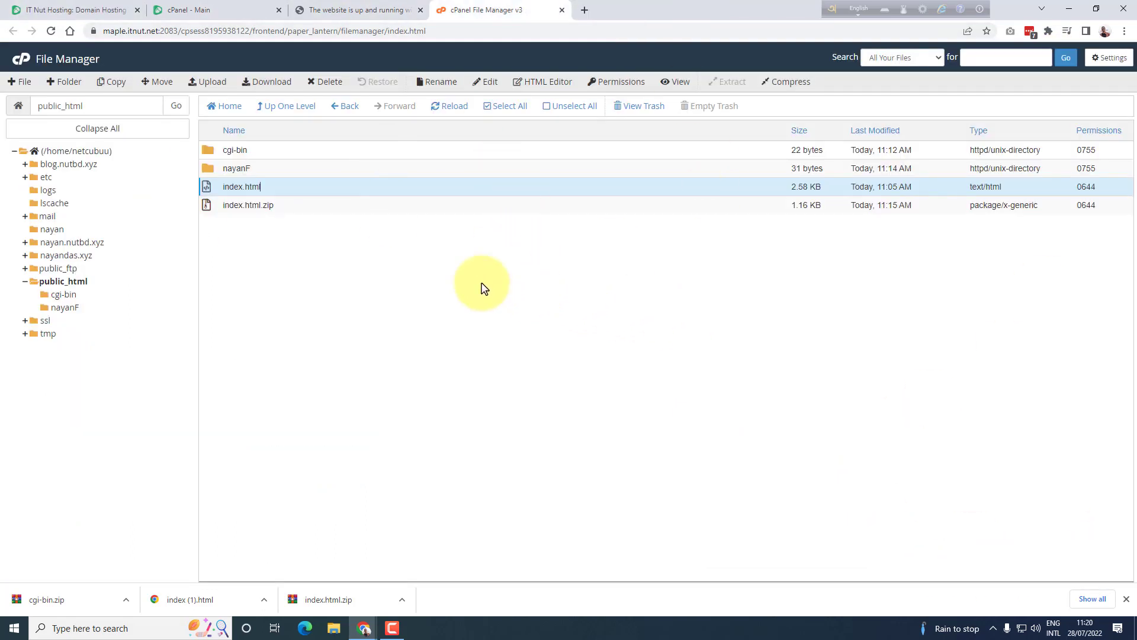